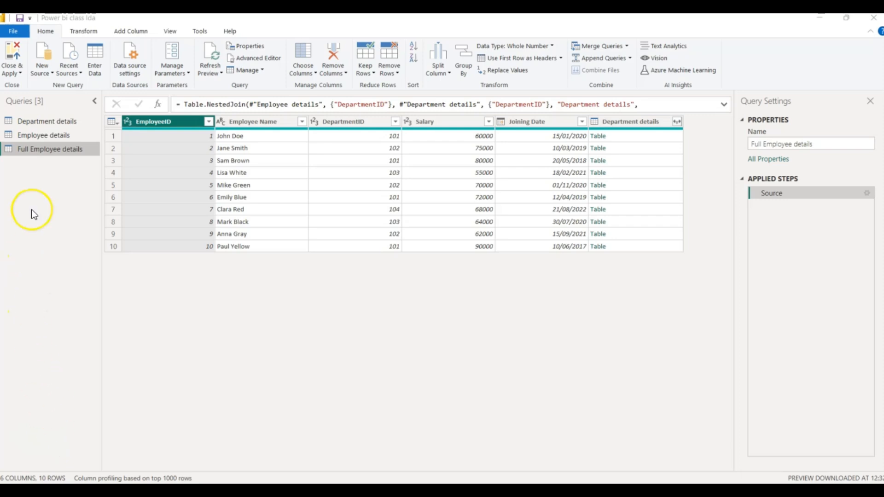
Review the Department details and Employee details queries, and the Employee Name and DepartmentID columns of Full Employee details.
click(51, 121)
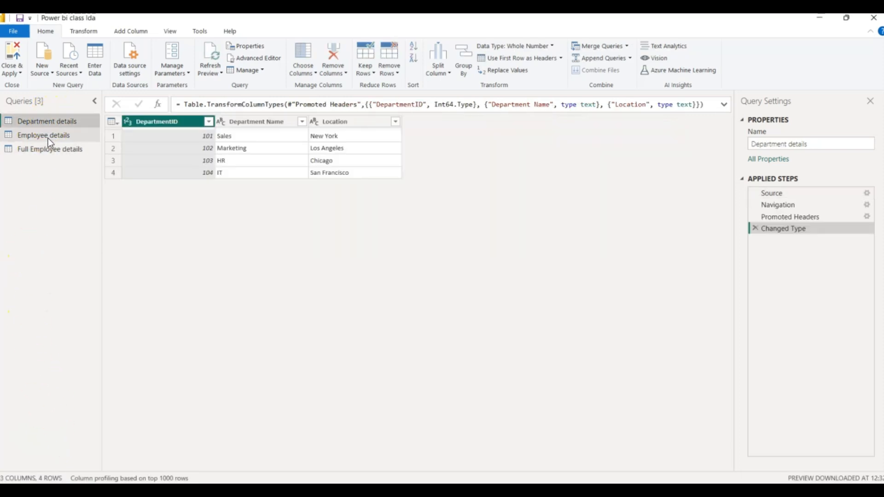
click(48, 137)
click(48, 149)
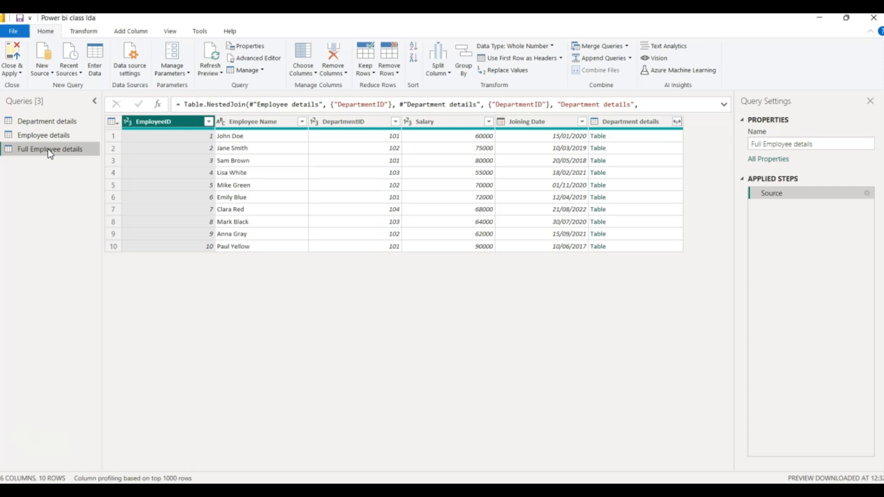
click(250, 120)
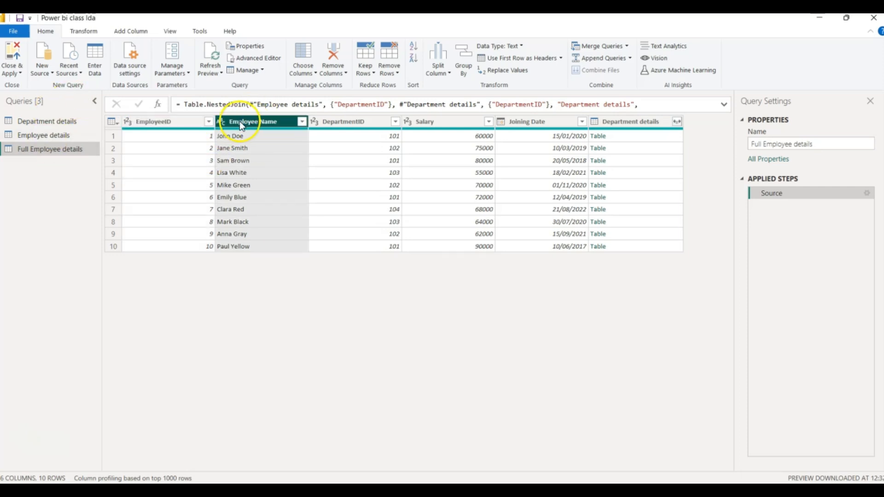
click(336, 124)
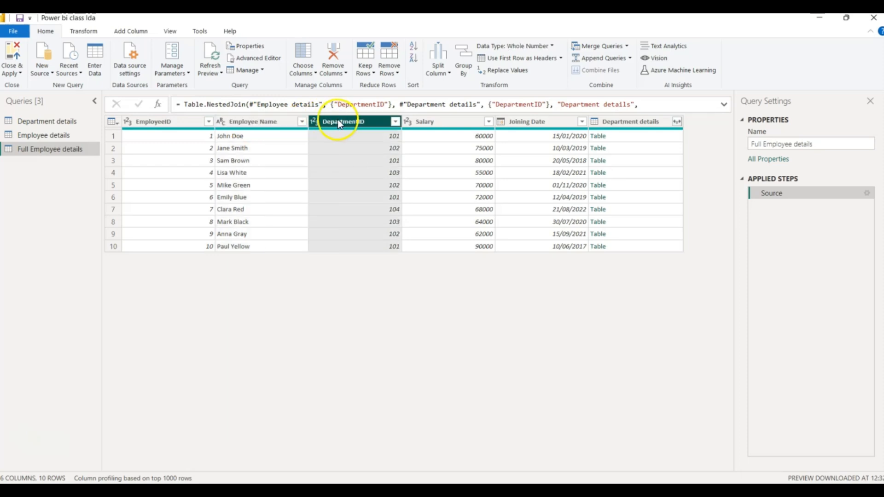
Expand the Department details column of Full Employee details to DepartmentID only, without the original column name as prefix.
click(678, 120)
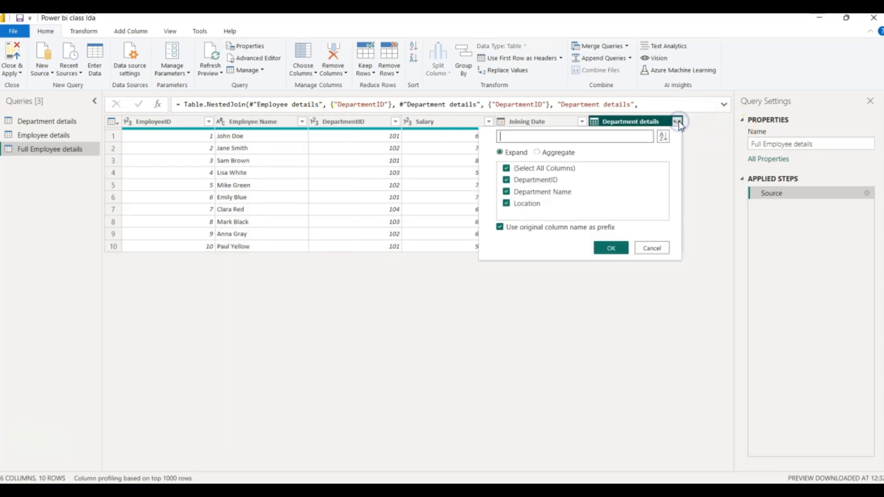
click(507, 168)
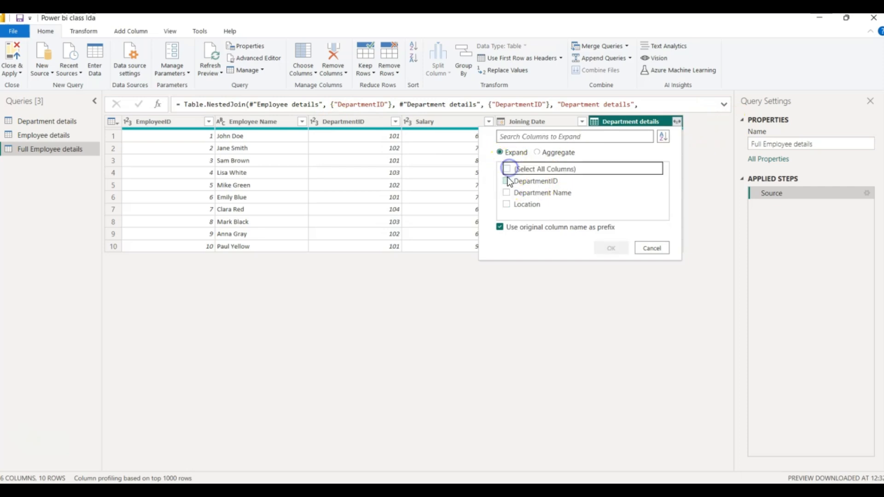
click(506, 180)
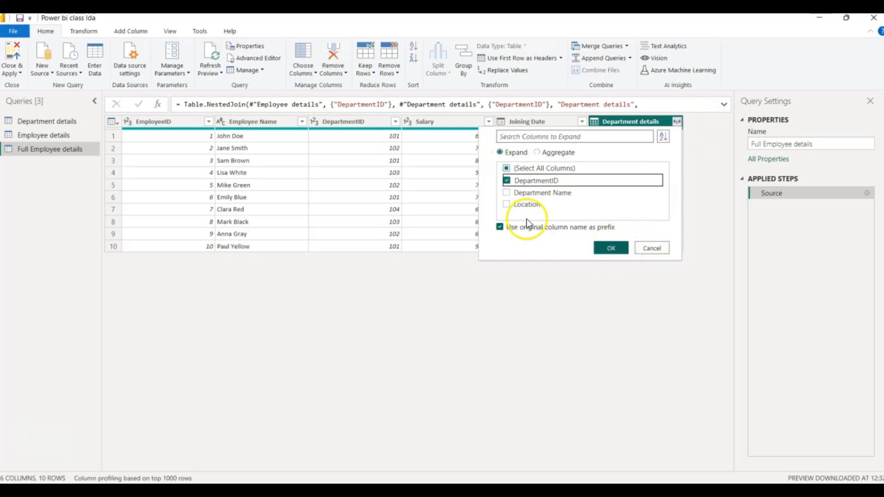
click(500, 228)
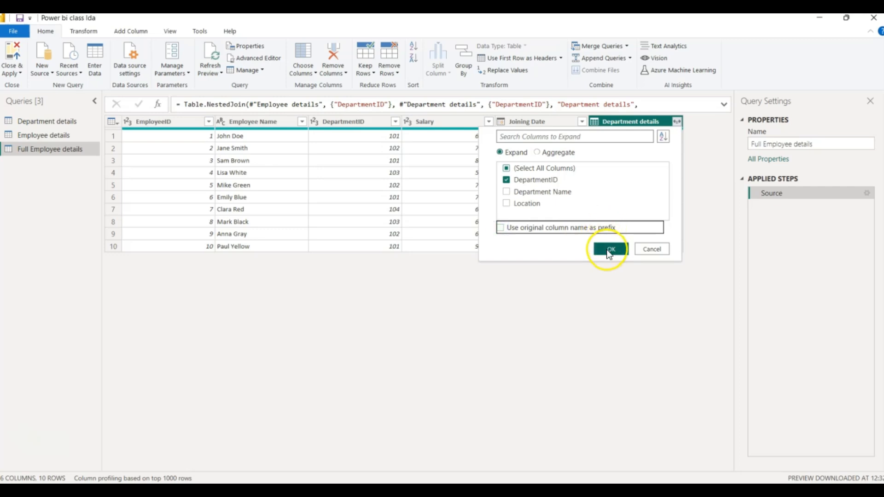
click(610, 249)
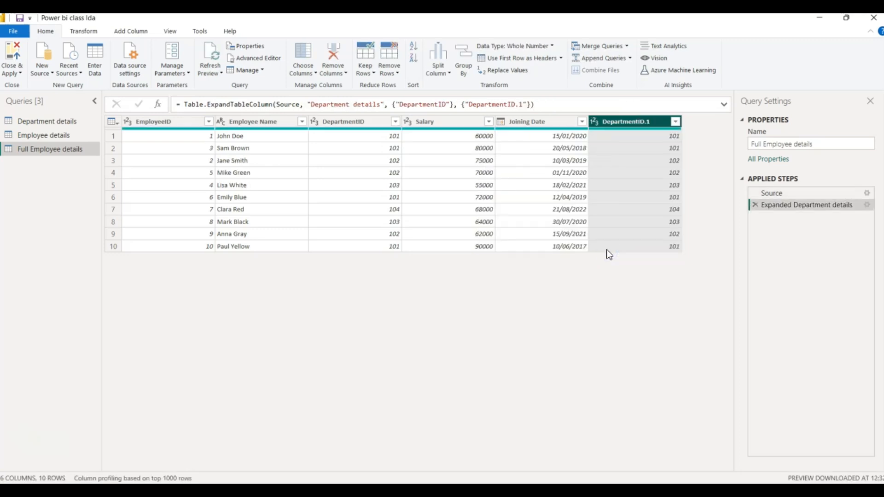
Edit the Expanded Department details step to bring in Department Name and Location instead of DepartmentID.
click(674, 122)
click(675, 122)
click(865, 206)
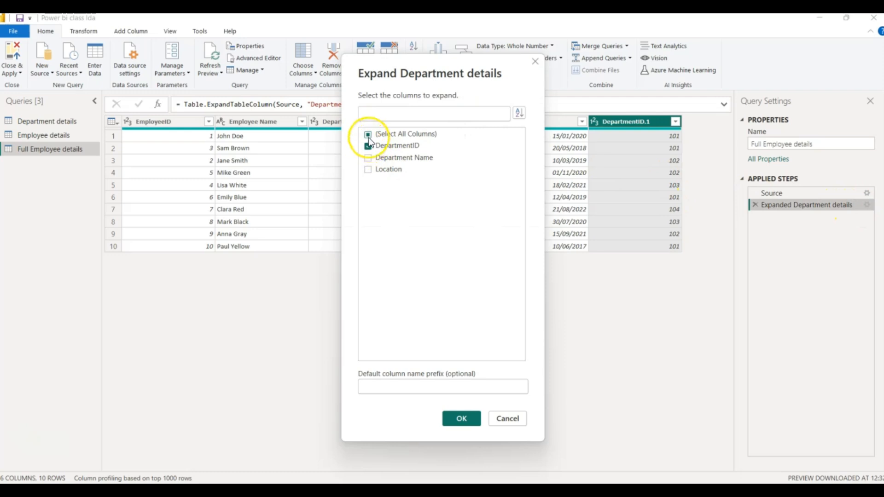
click(368, 134)
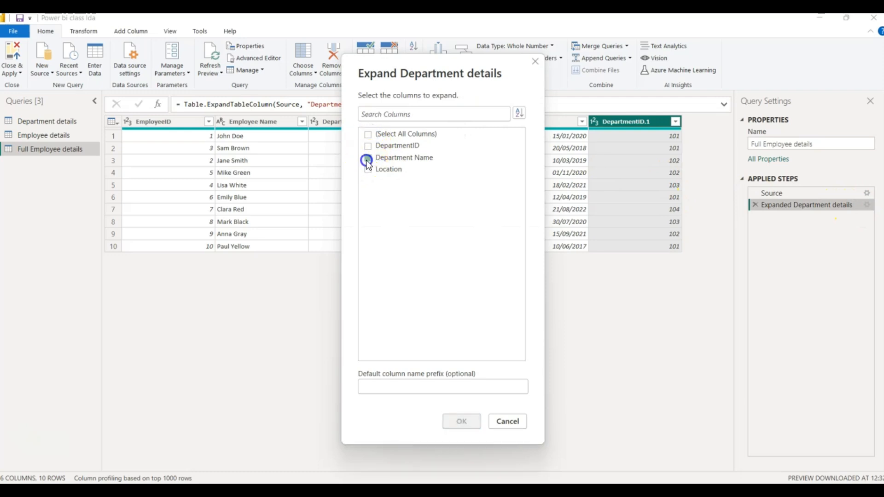
click(367, 159)
click(367, 170)
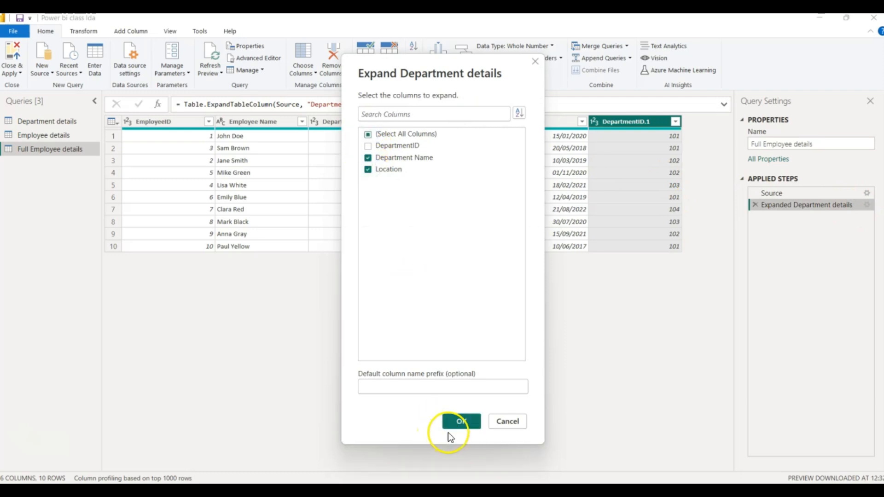
click(454, 422)
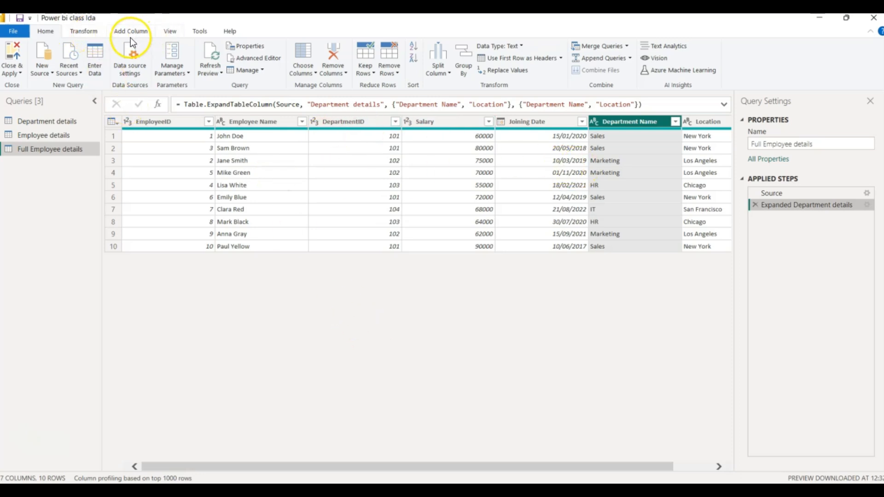
Set up a basic Group By on Department Name with the new column named Total Salary.
click(79, 32)
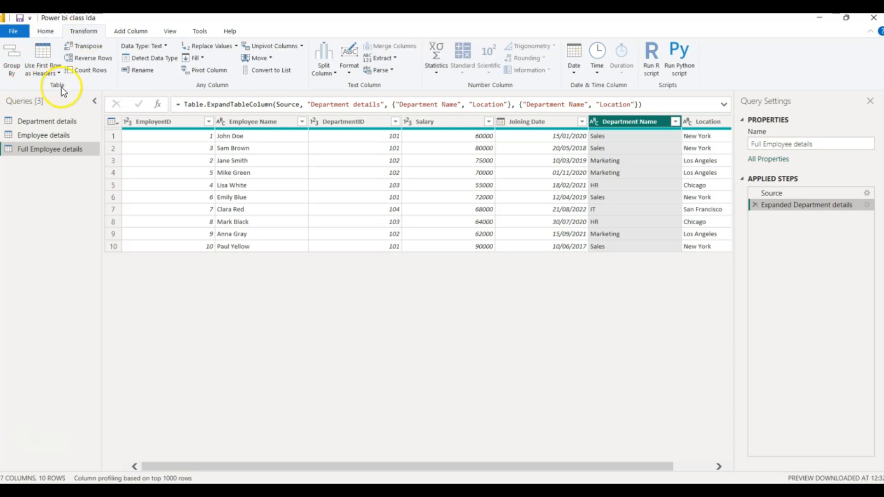
click(12, 69)
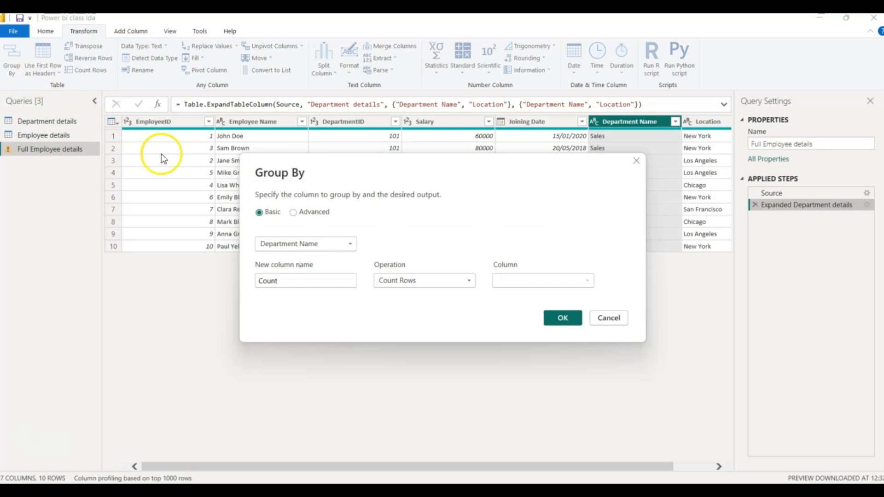
drag(312, 164, 278, 135)
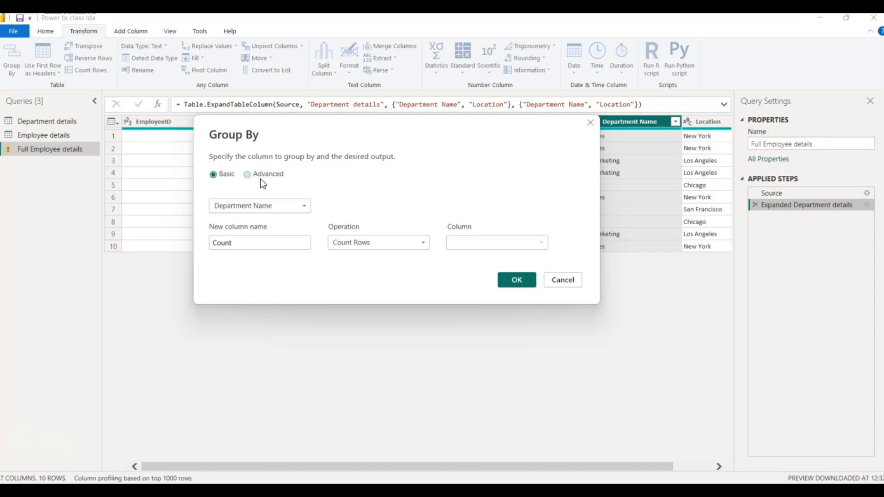
click(220, 175)
click(299, 208)
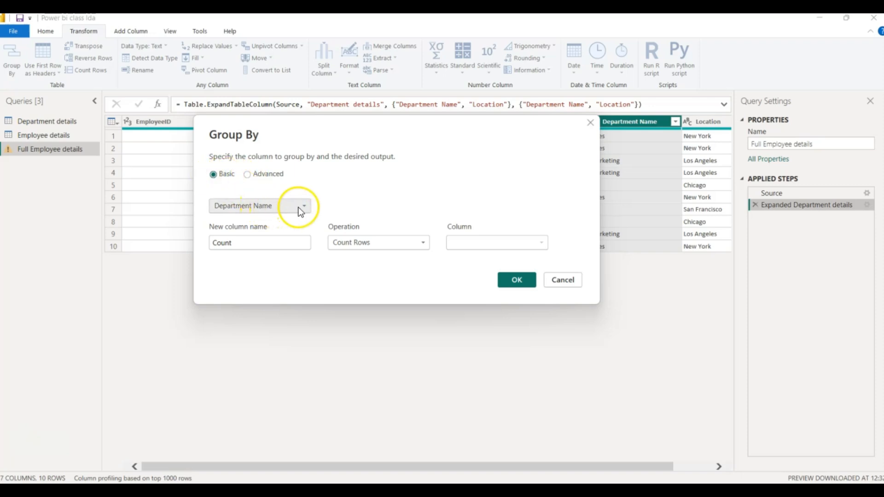
click(303, 207)
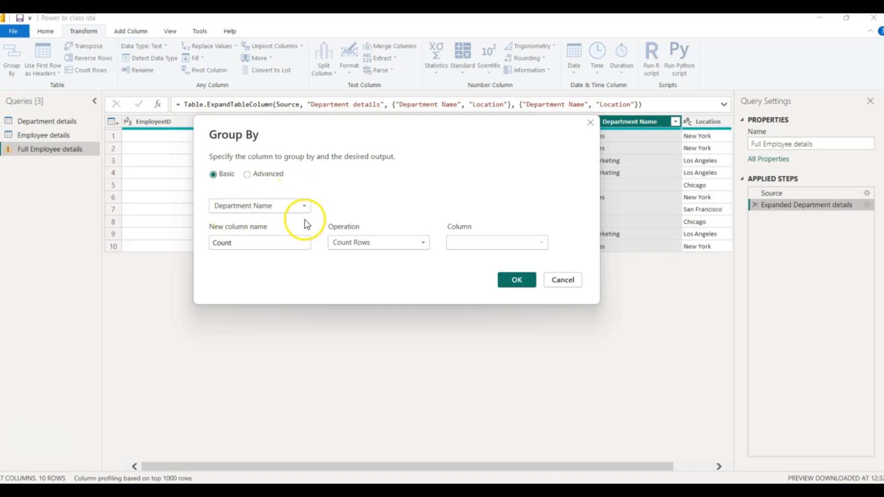
drag(251, 242, 192, 244)
key(BackSpace)
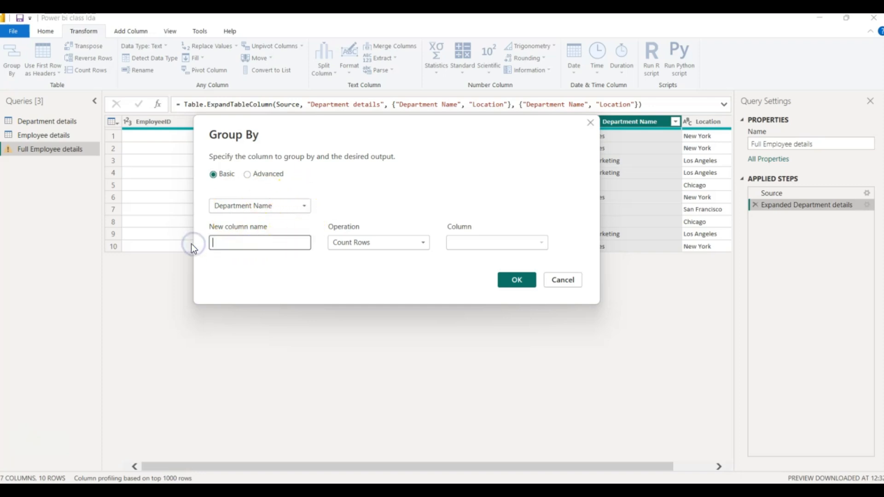
text(Total)
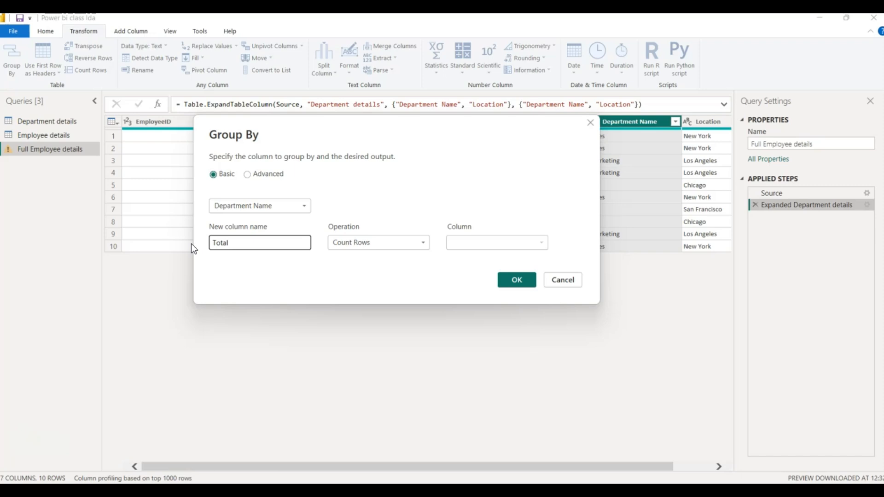
text( Salary)
Set the Total Salary aggregation to the Sum of the Salary column and apply the grouping.
click(424, 245)
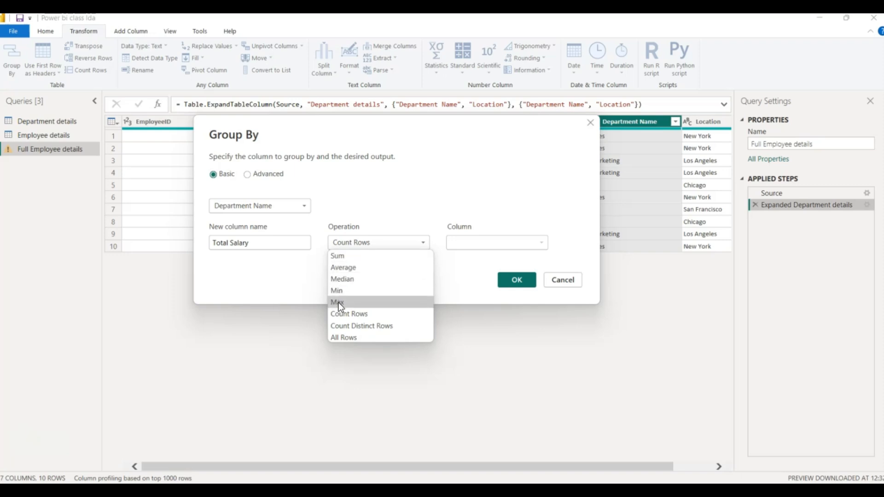
click(339, 316)
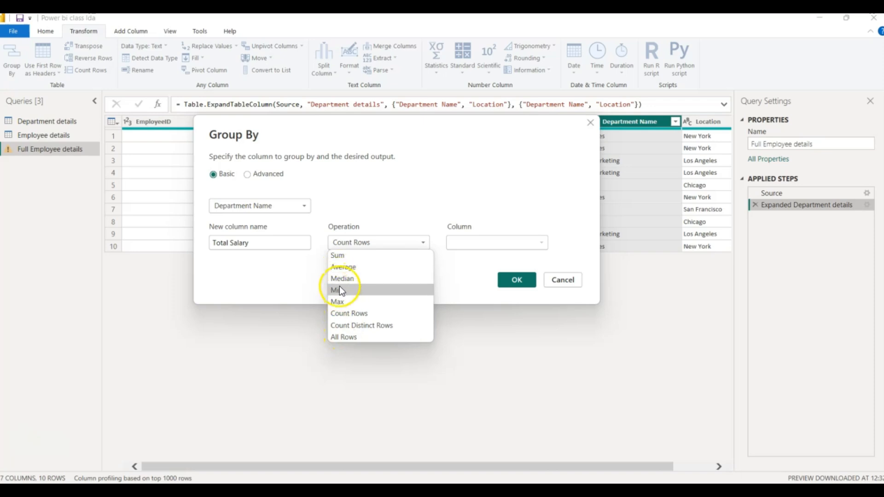
click(344, 257)
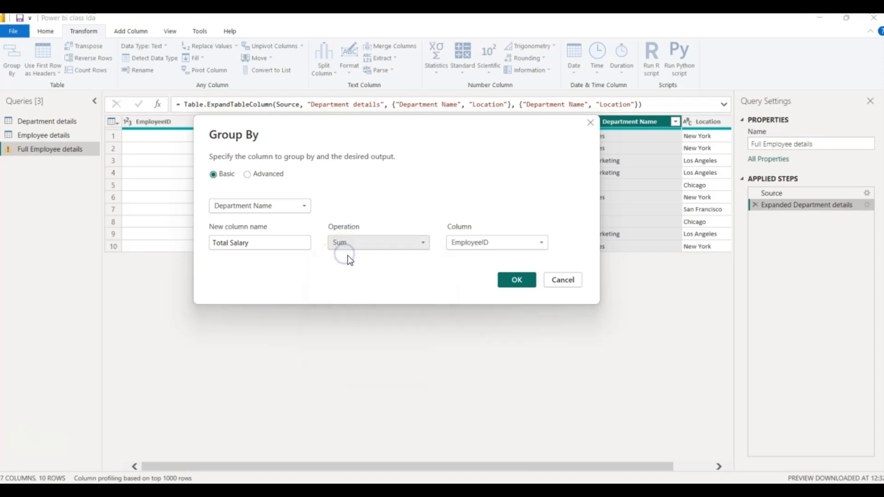
click(537, 244)
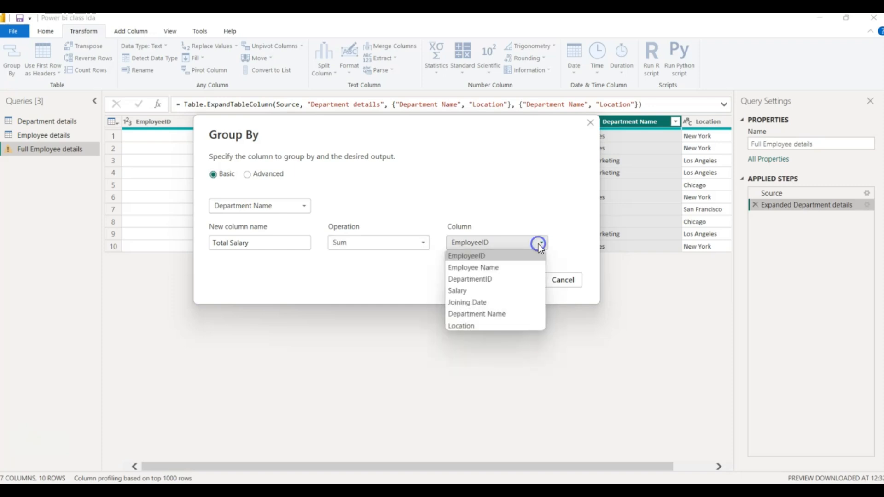
click(459, 291)
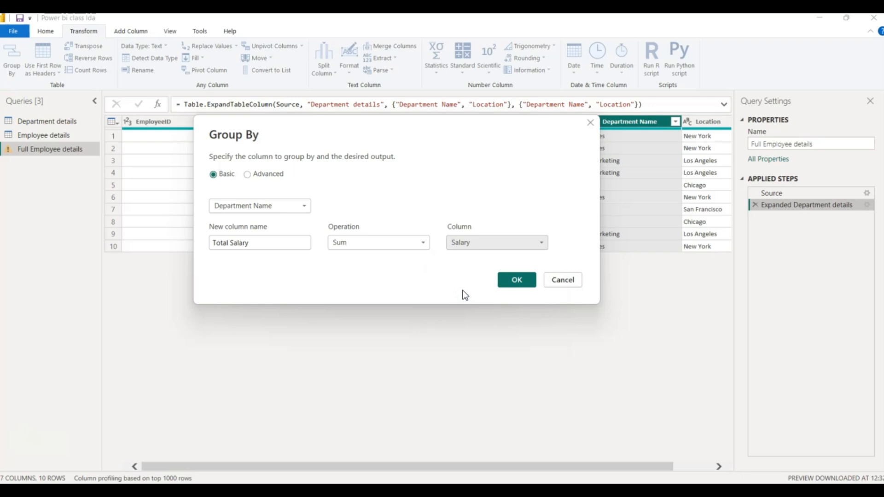
click(516, 278)
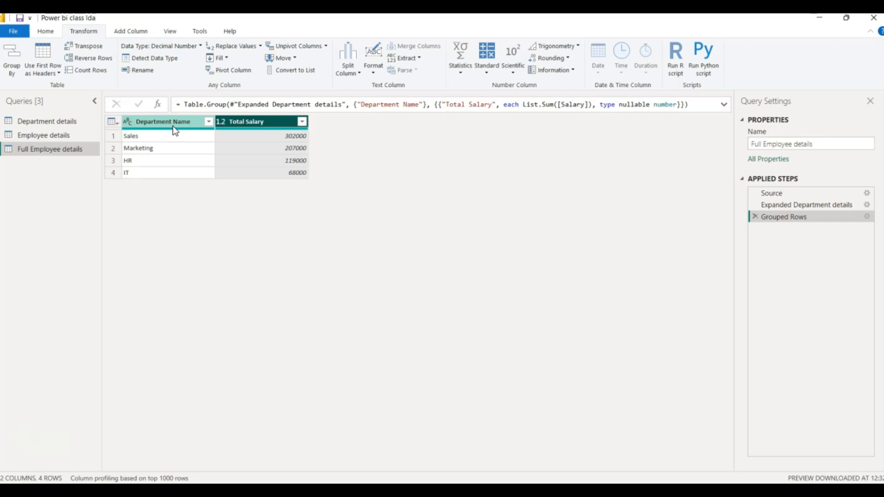
Edit the Grouped Rows step, switch it to Advanced and add Location as a second grouping column.
click(191, 131)
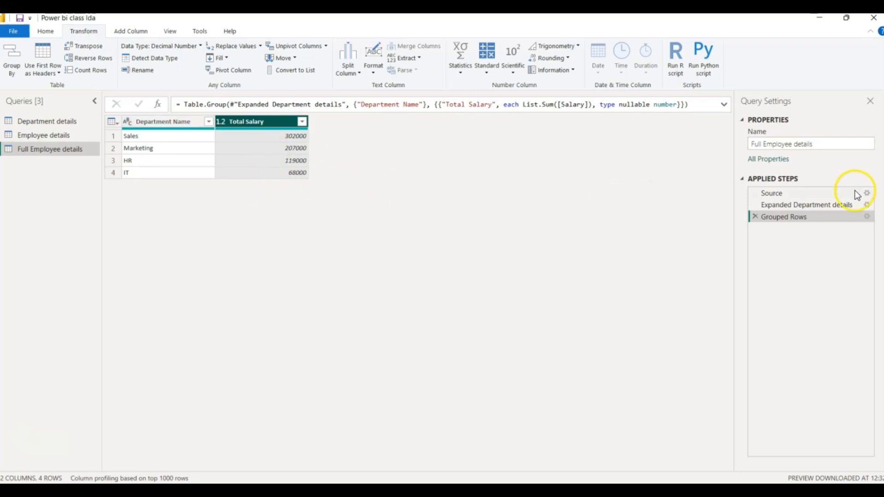
click(866, 217)
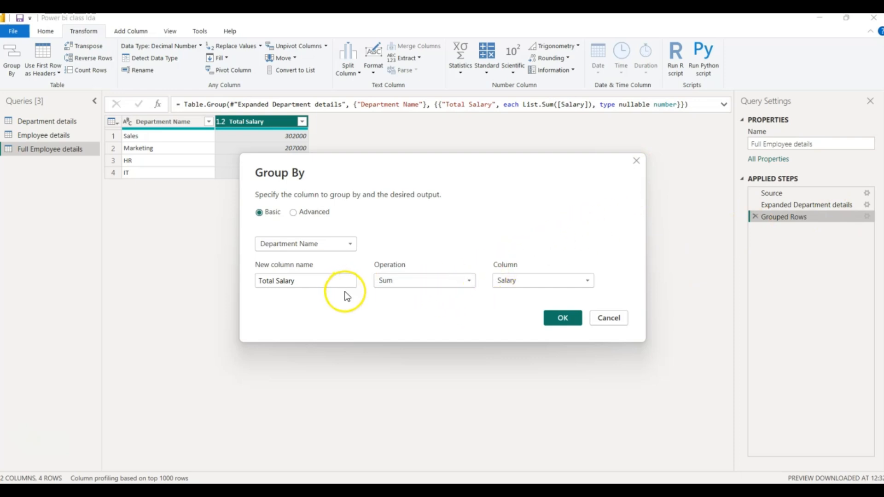
click(293, 212)
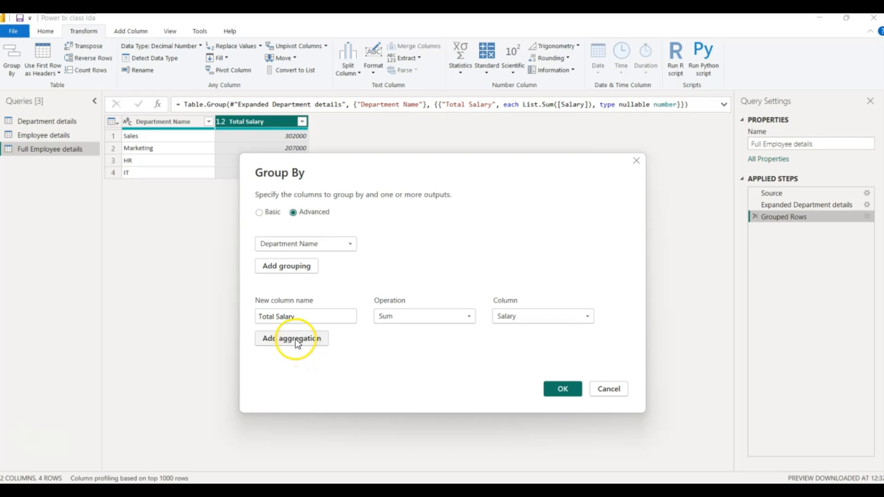
click(285, 267)
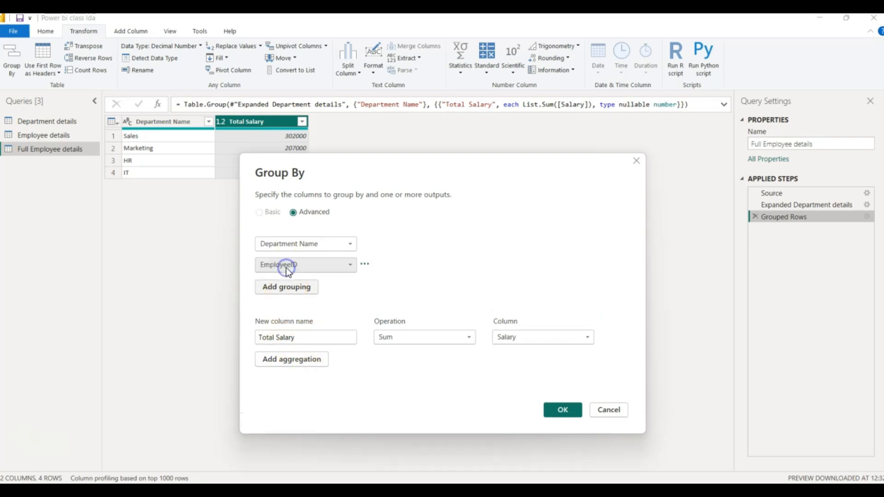
click(351, 265)
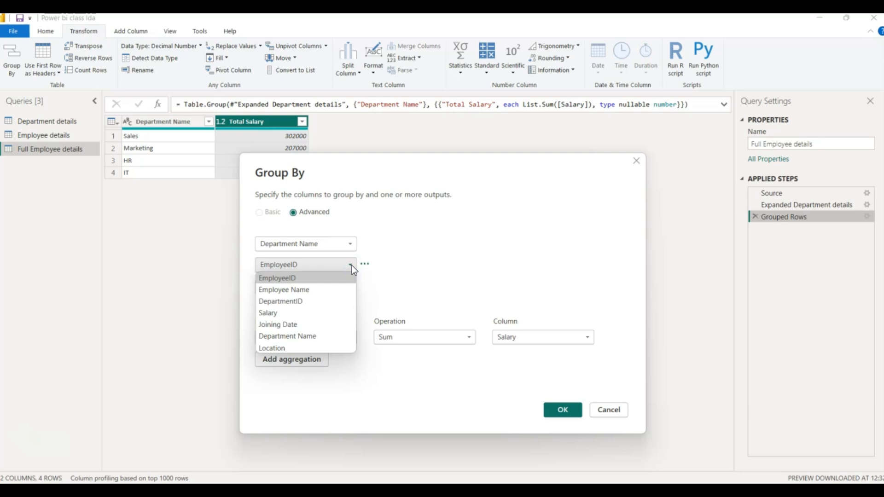
click(272, 348)
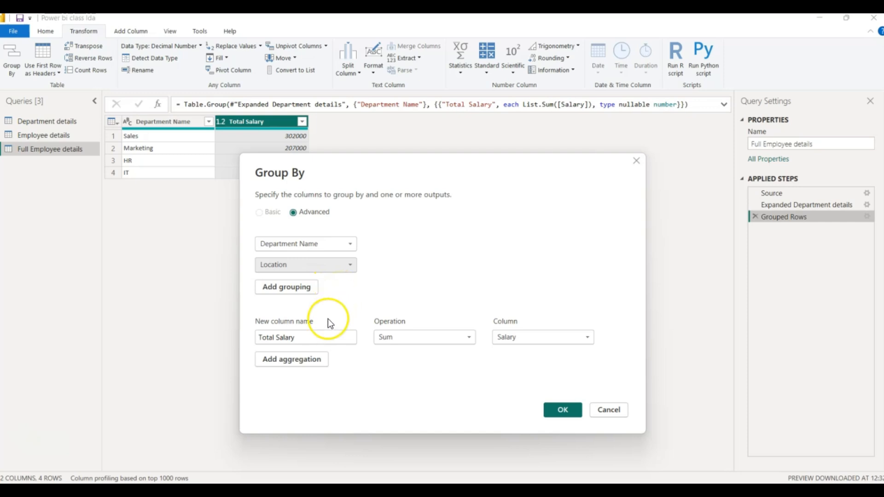
Add a blank second aggregation, delete it again, and apply the grouping by Department Name and Location.
click(311, 360)
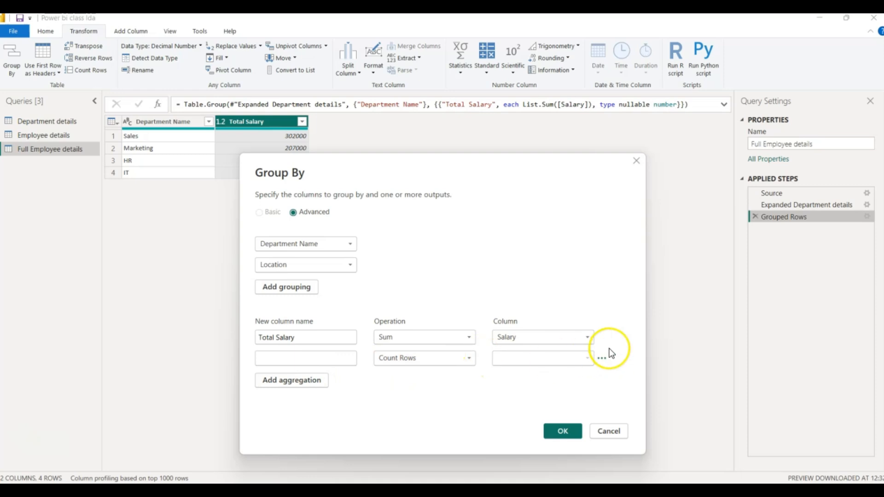
click(602, 358)
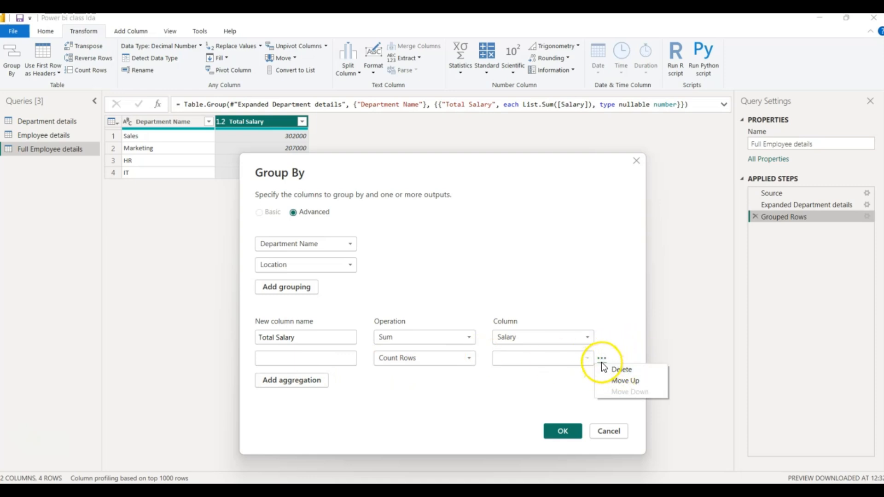
click(617, 371)
click(559, 410)
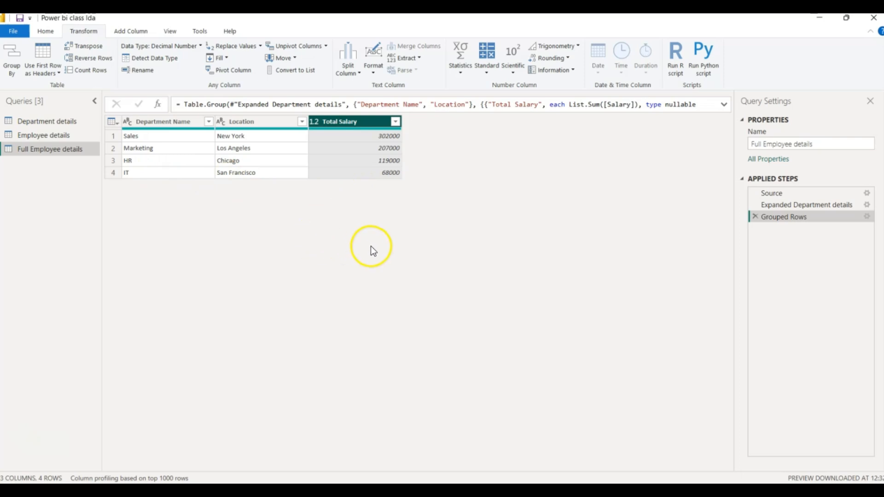
Delete the Grouped Rows step and start a column from examples based only on the Employee Name column.
click(754, 216)
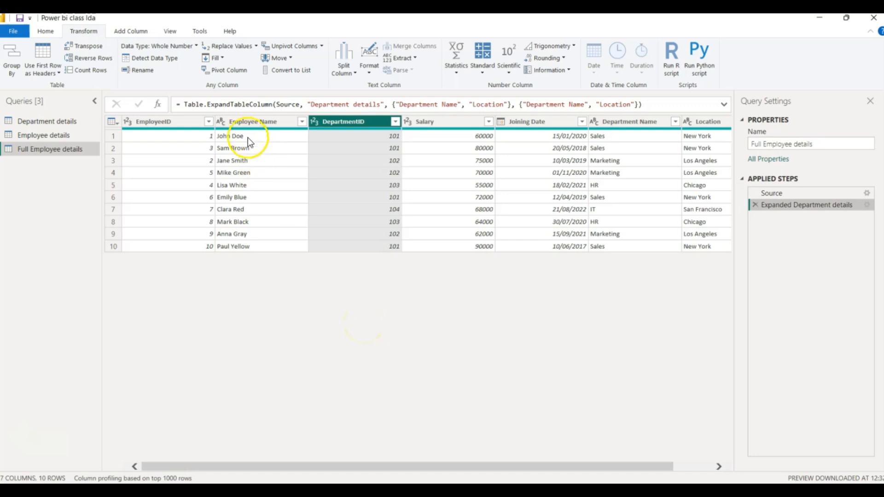
click(243, 123)
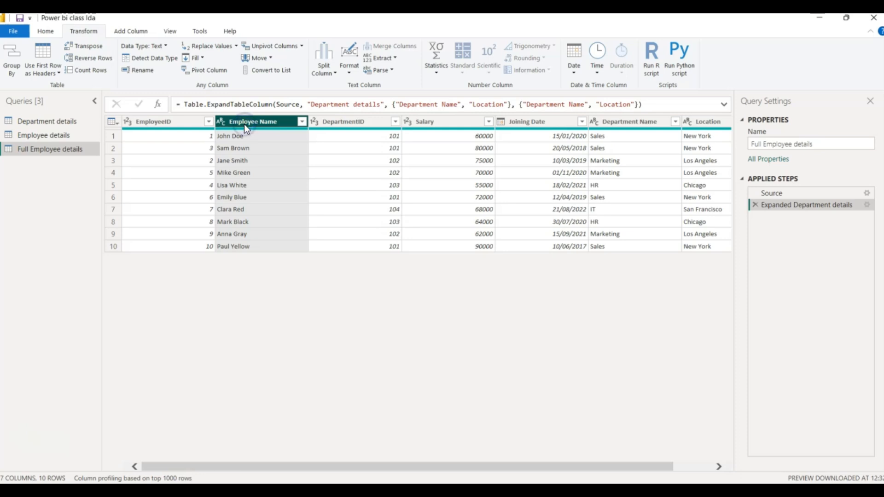
click(128, 33)
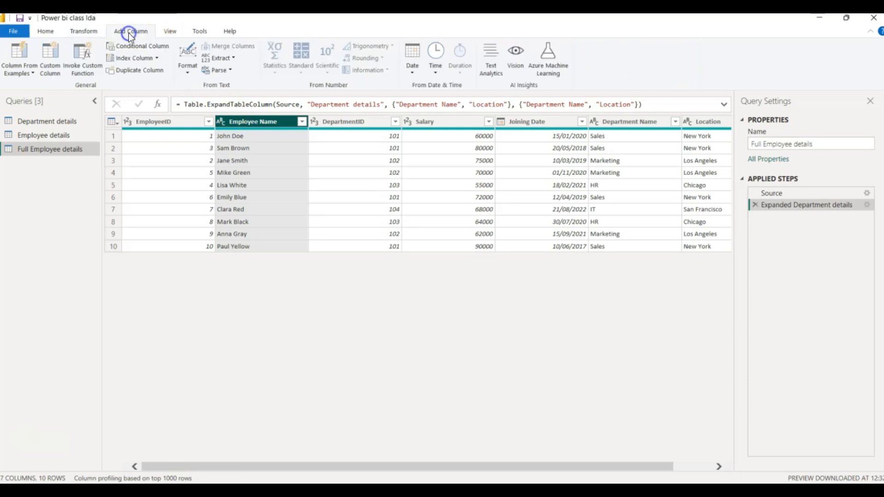
click(32, 74)
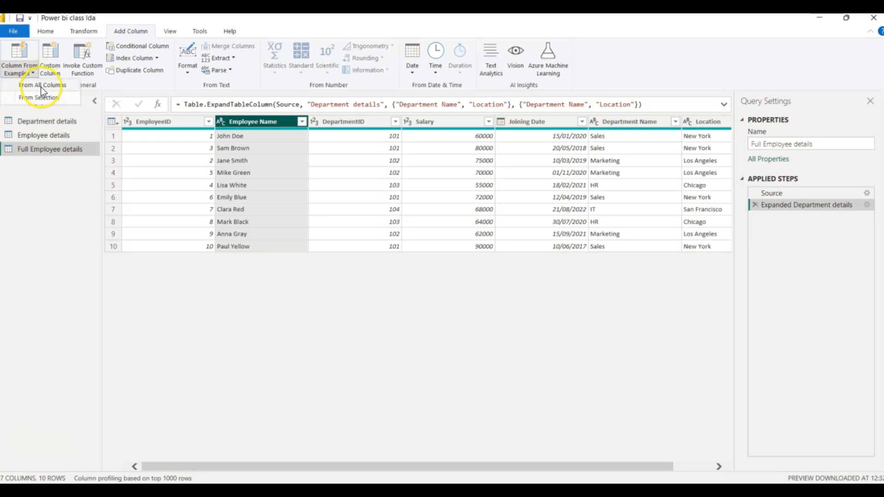
click(40, 87)
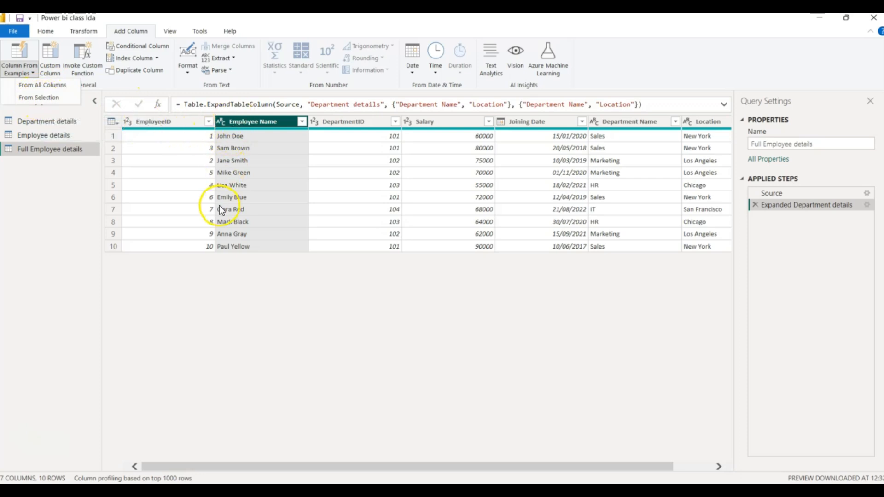
click(51, 99)
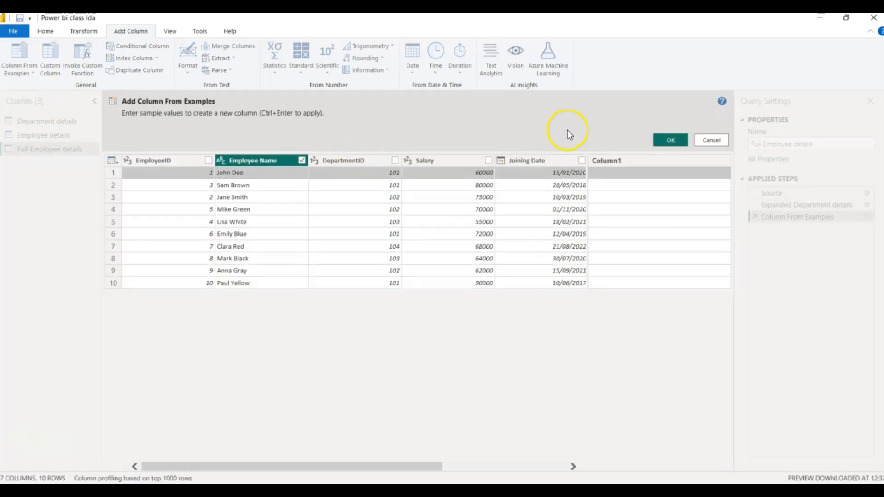
Name the new column First Name, enter the first row's first name as the example, and add the column.
double_click(620, 160)
text(First)
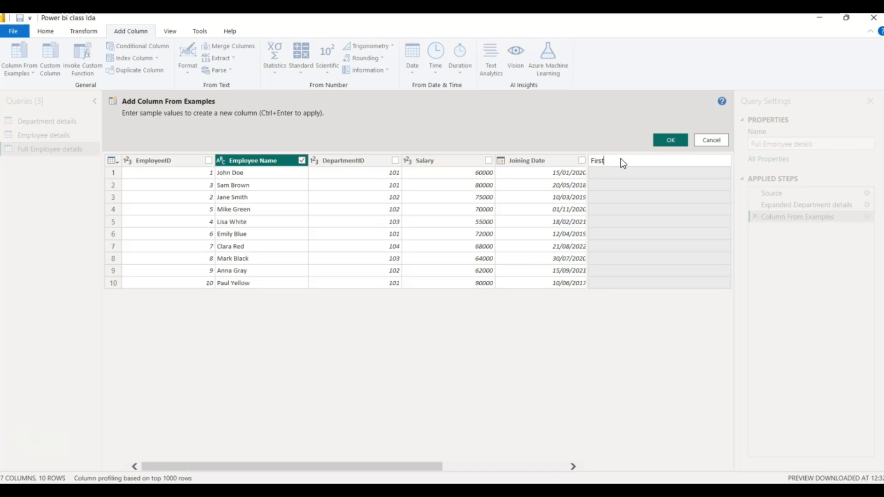
text(Name)
click(614, 169)
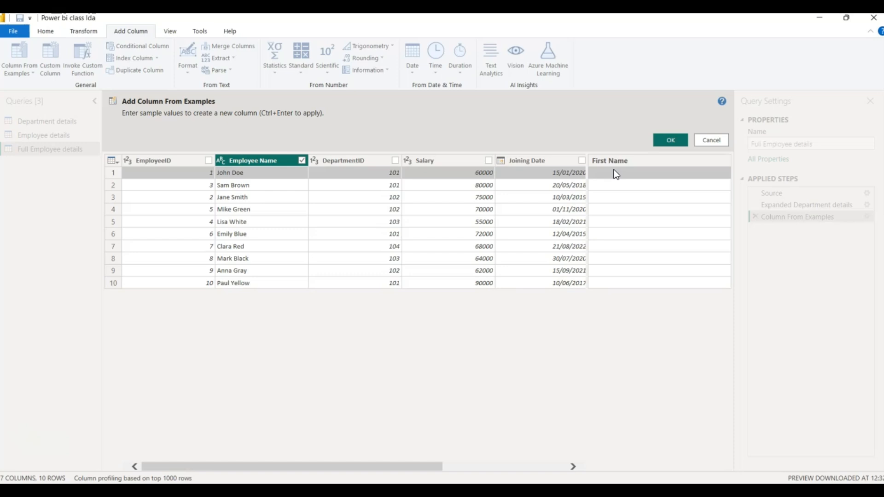
text(John)
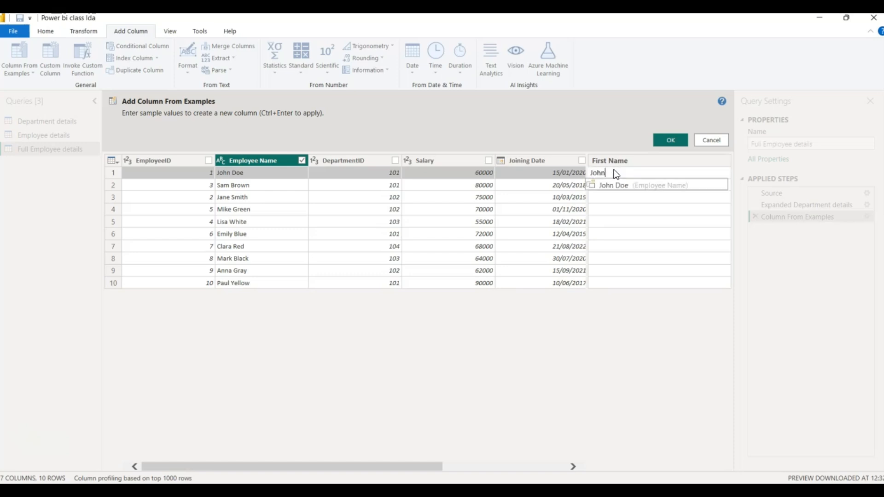
key(Return)
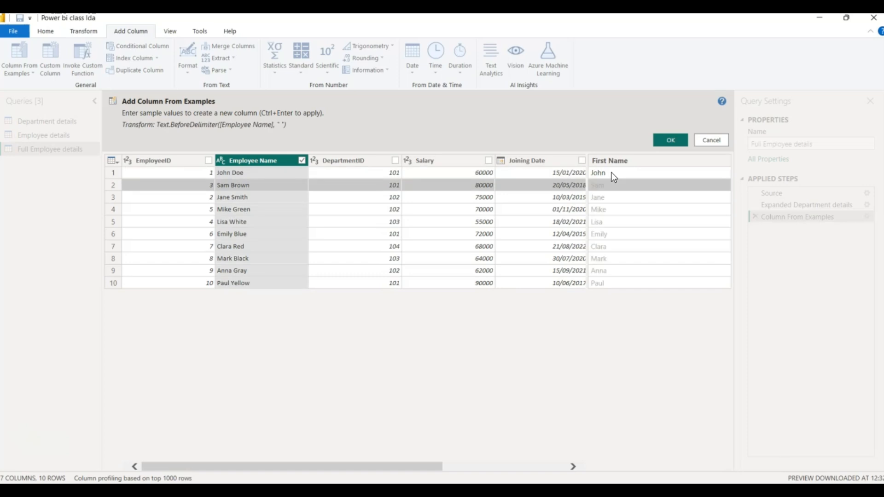
click(668, 140)
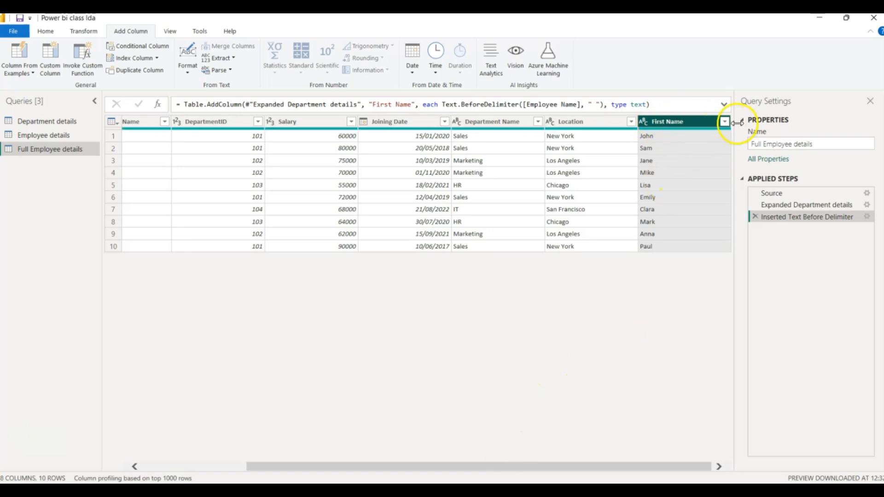
Move the First Name column to the beginning of the table, and reposition it directly after Employee Name.
click(707, 124)
right_click(707, 124)
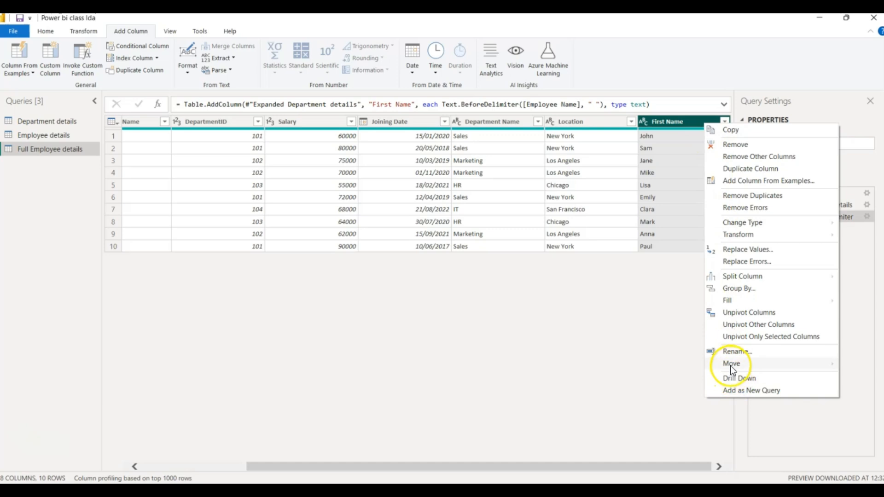
mouse_move(733, 365)
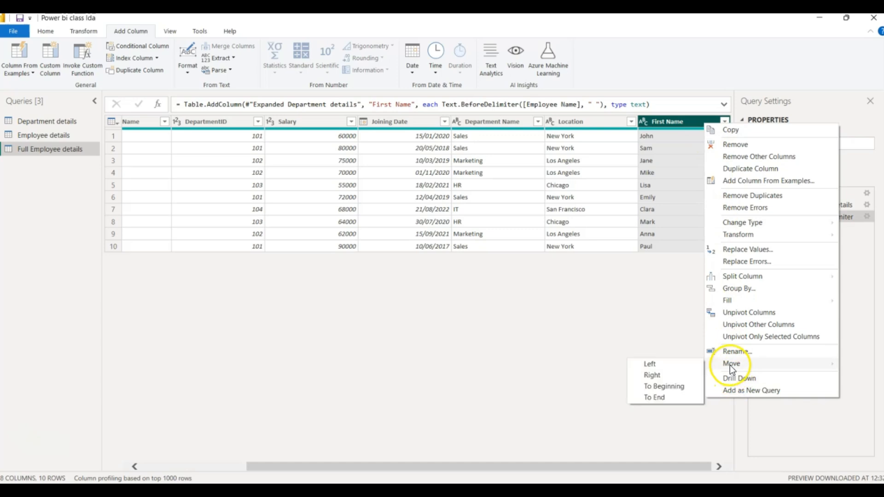
click(657, 389)
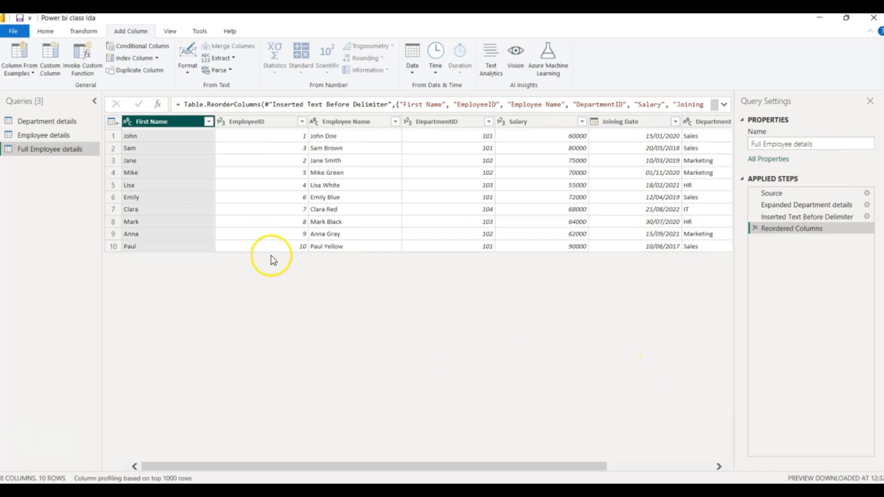
drag(156, 121, 436, 129)
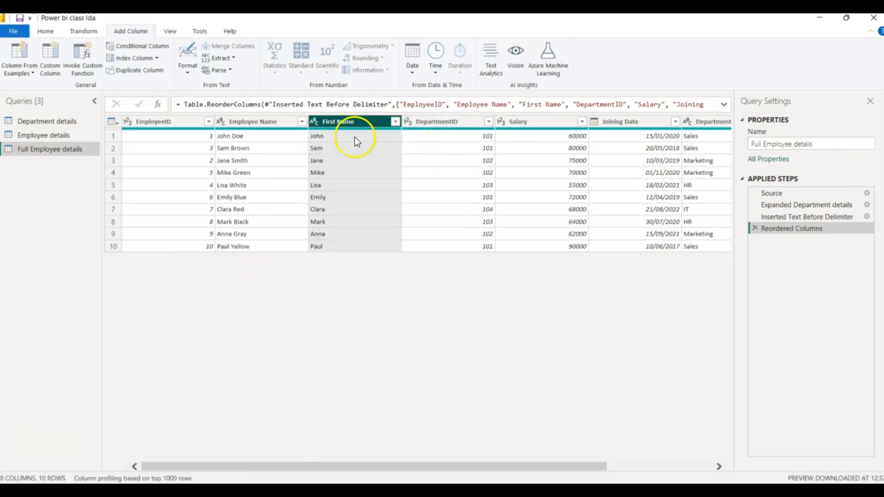
Add a Last Name column from examples based on Employee Name, using the first row's surname as the example.
click(265, 122)
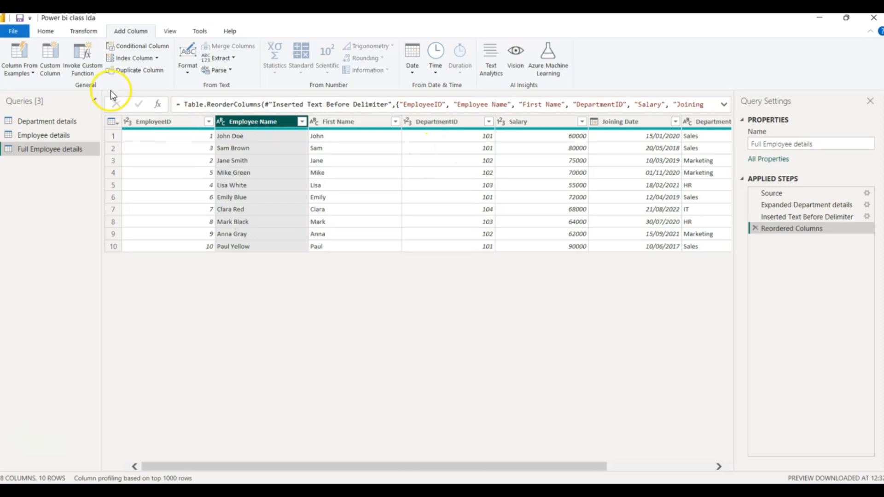
click(31, 75)
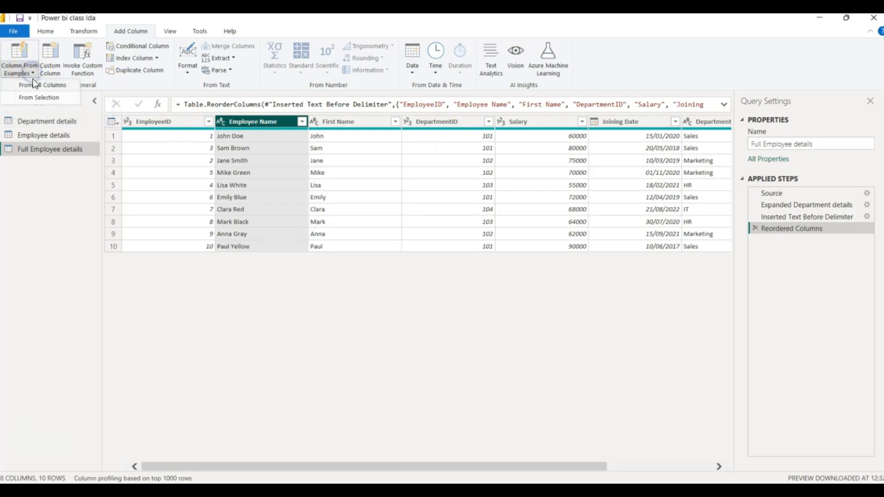
click(36, 99)
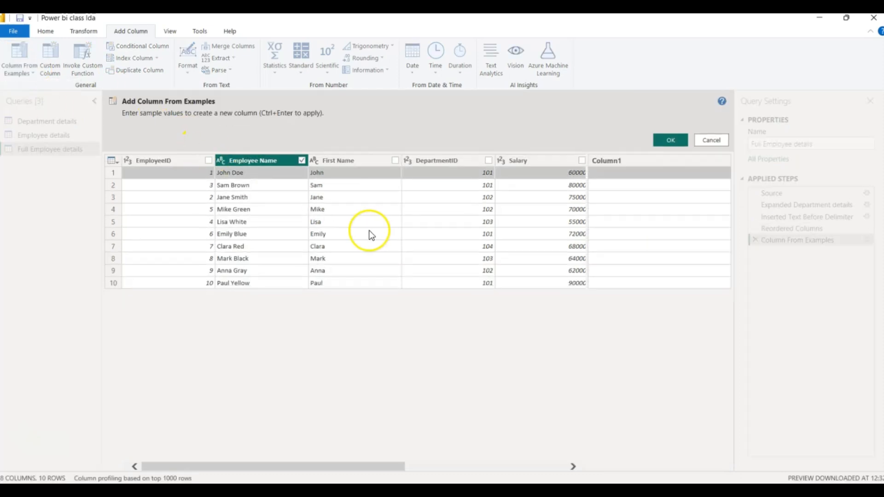
double_click(615, 162)
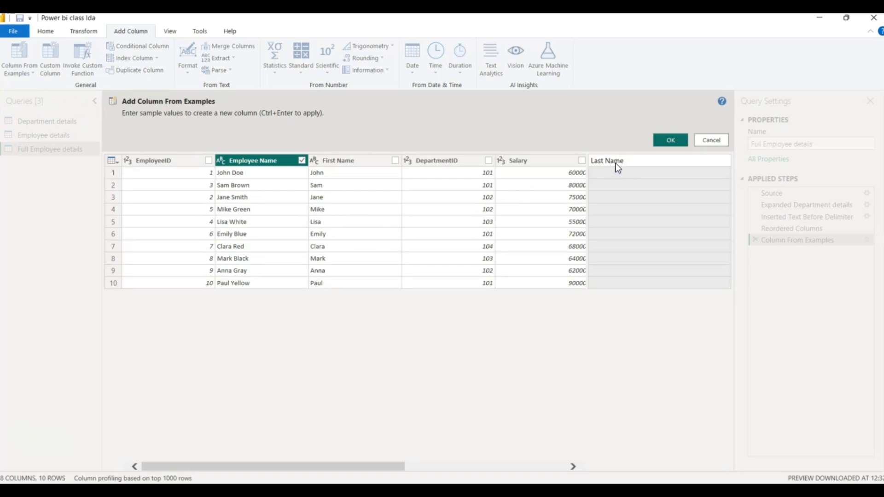
click(614, 173)
text(Doe)
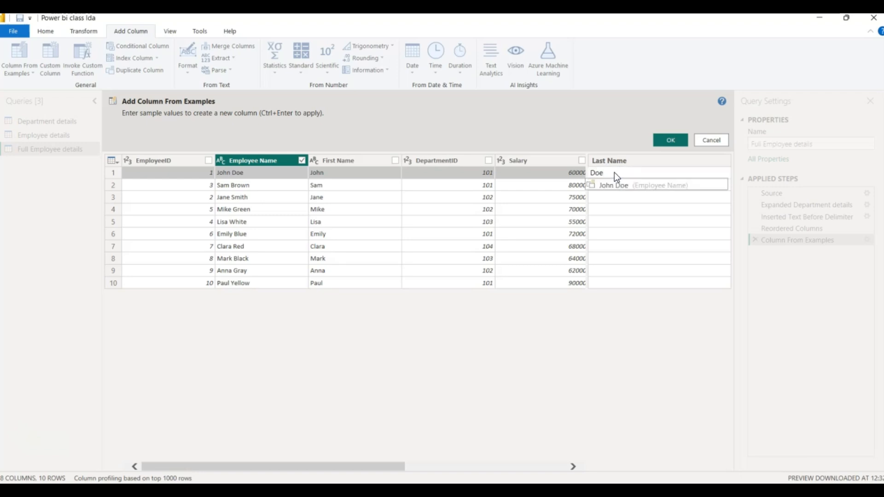
key(Return)
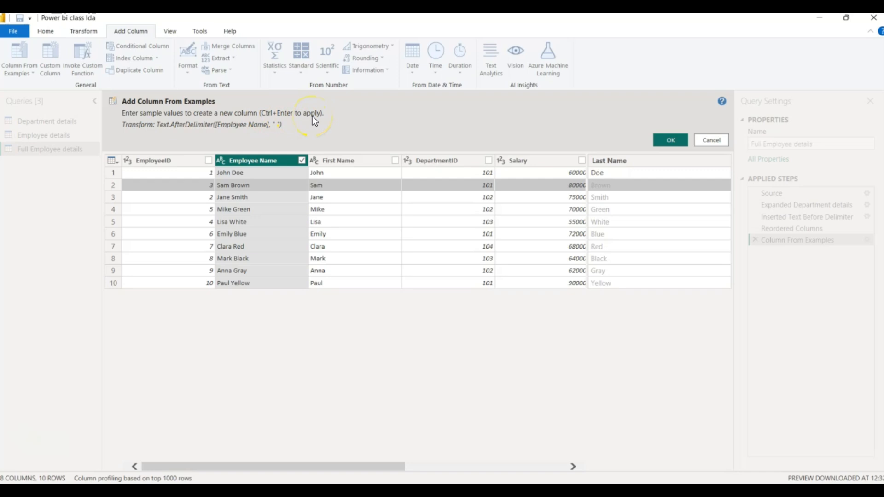
key(ctrl+Return)
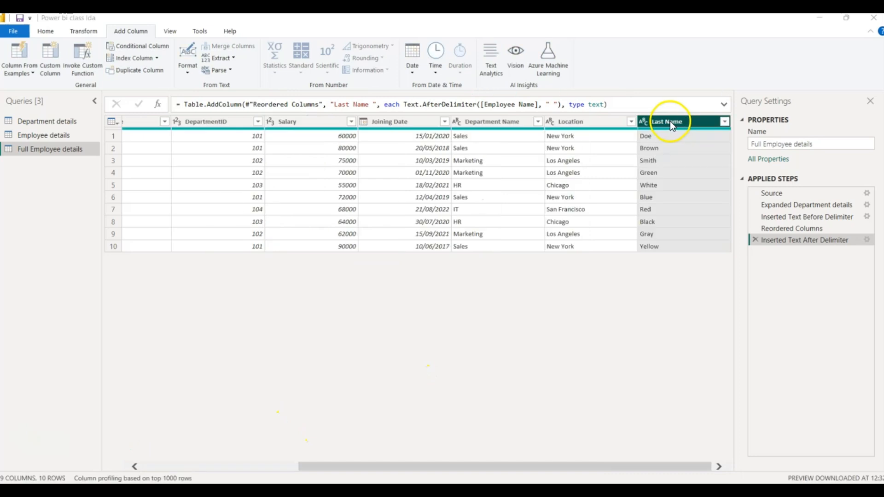
Move the Last Name column to the beginning of the table, and reposition it directly after First Name.
click(673, 122)
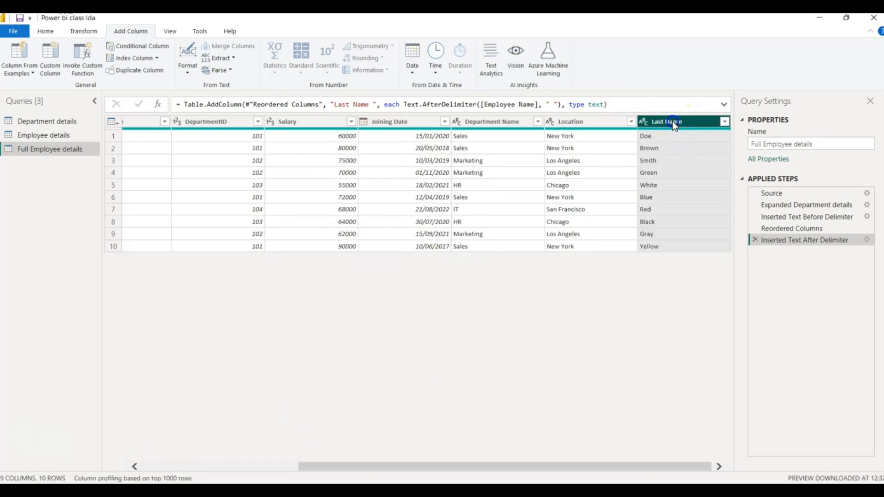
right_click(672, 121)
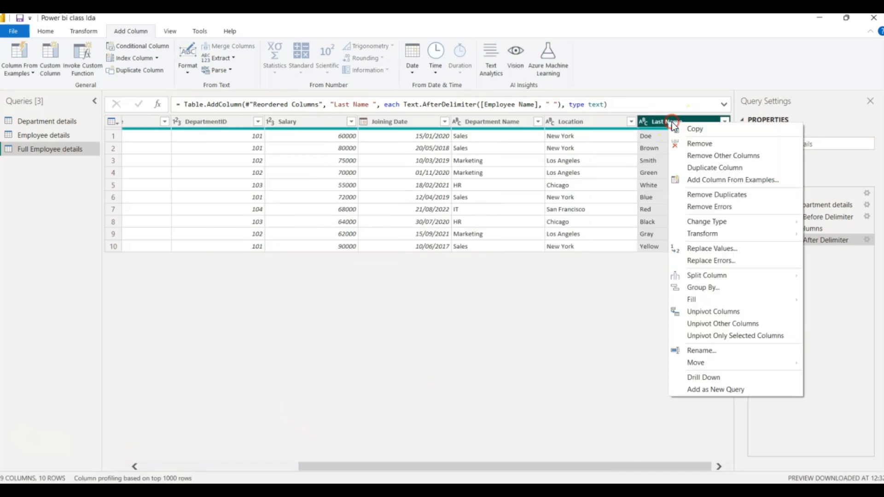
mouse_move(707, 365)
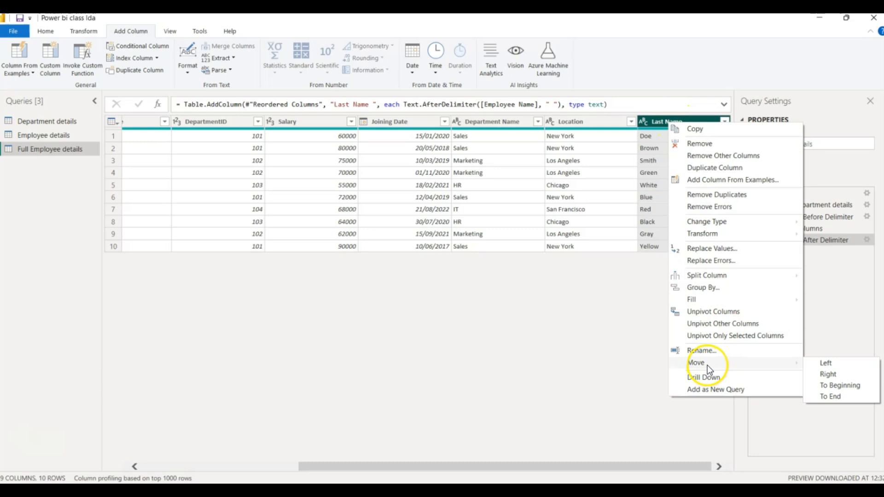
click(829, 386)
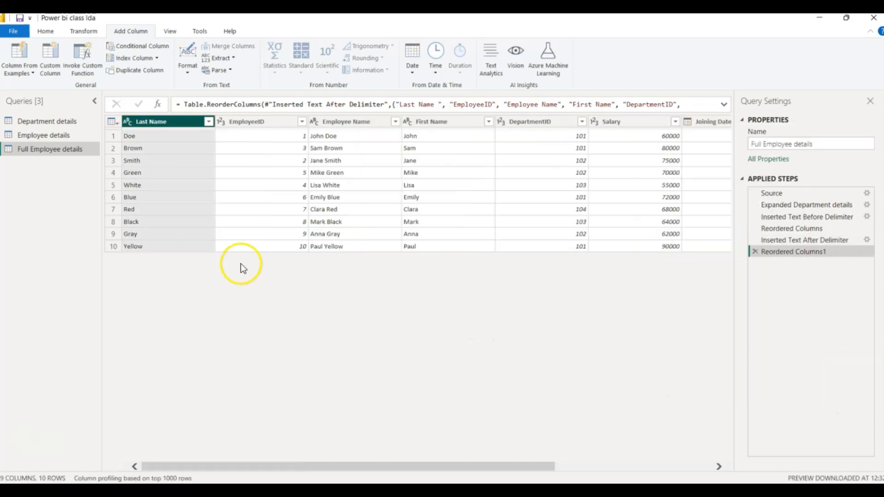
drag(170, 129, 543, 137)
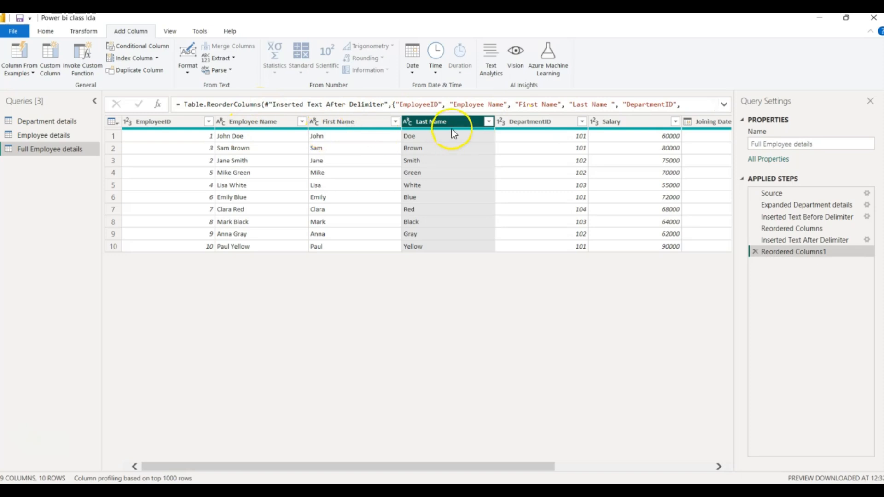
Switch to File Explorer and open the LDAwithBlessing folder on the Desktop.
mouse_move(439, 129)
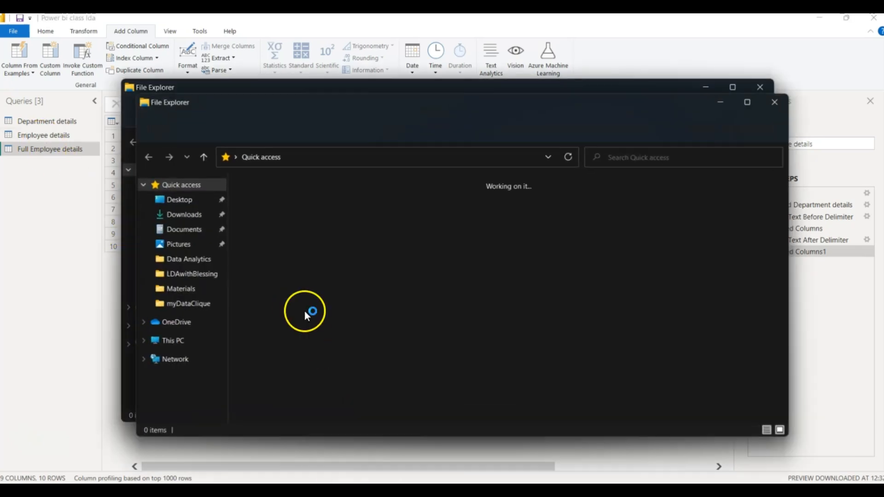
click(183, 215)
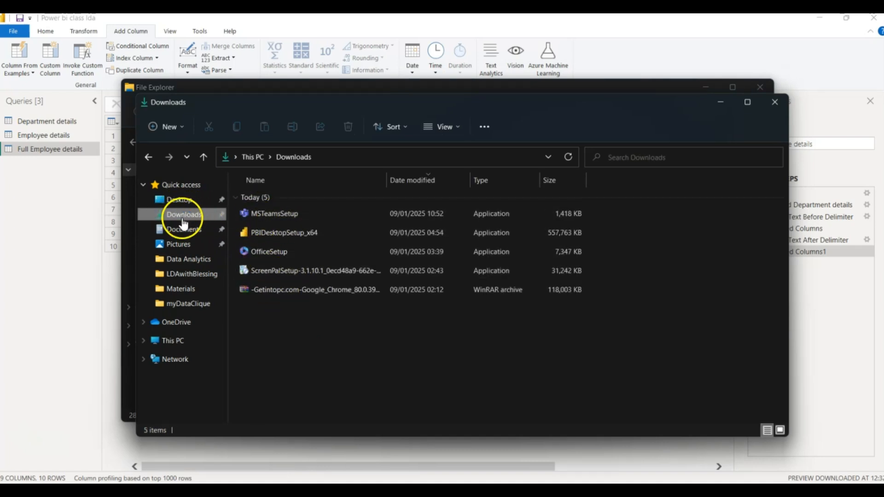
click(179, 200)
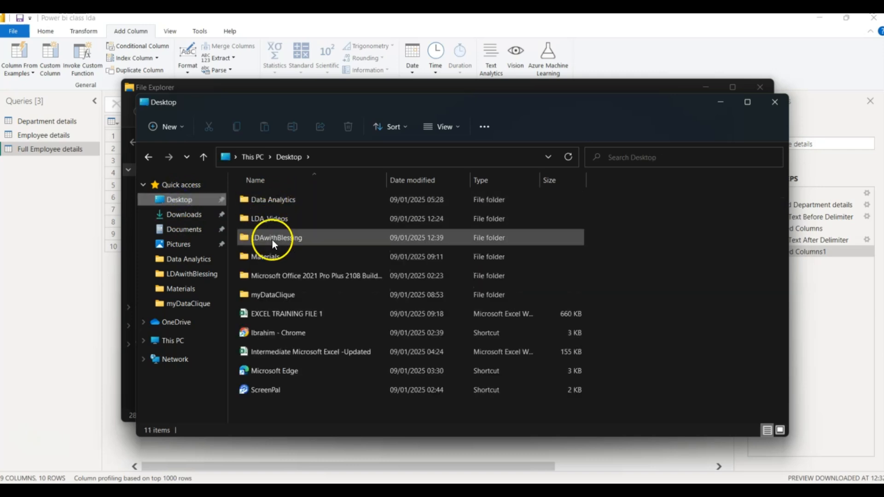
double_click(272, 239)
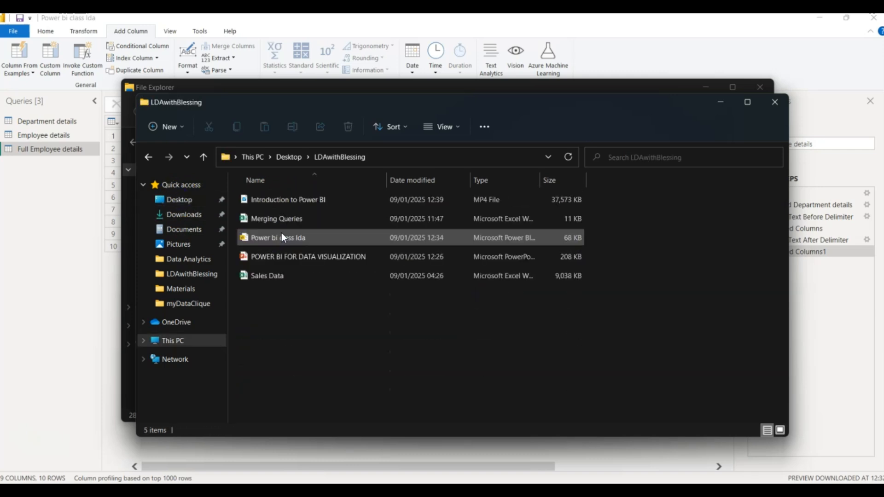
Move the Merging Queries workbook from the LDAwithBlessing folder to the Desktop, and switch back to Power Query Editor.
click(280, 220)
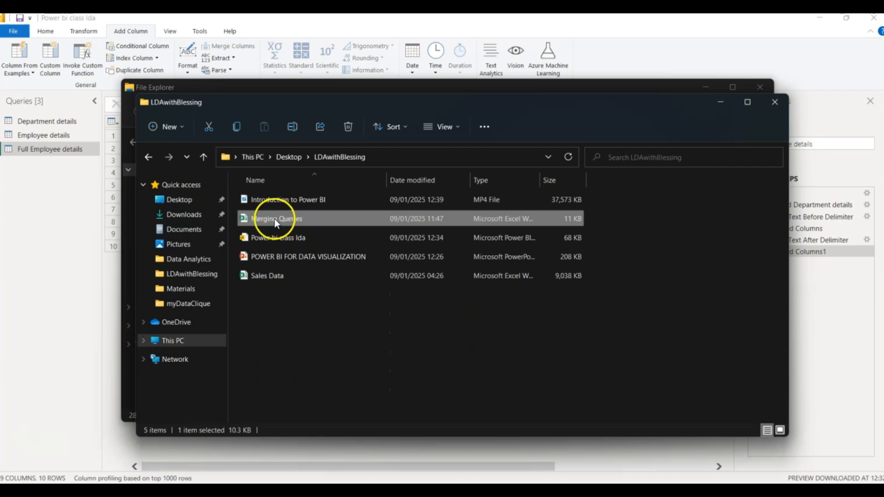
drag(275, 219, 288, 157)
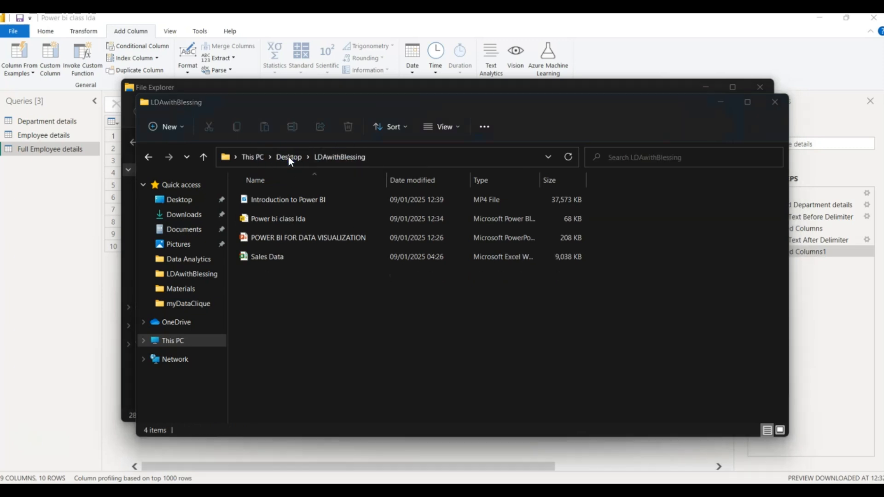
click(291, 158)
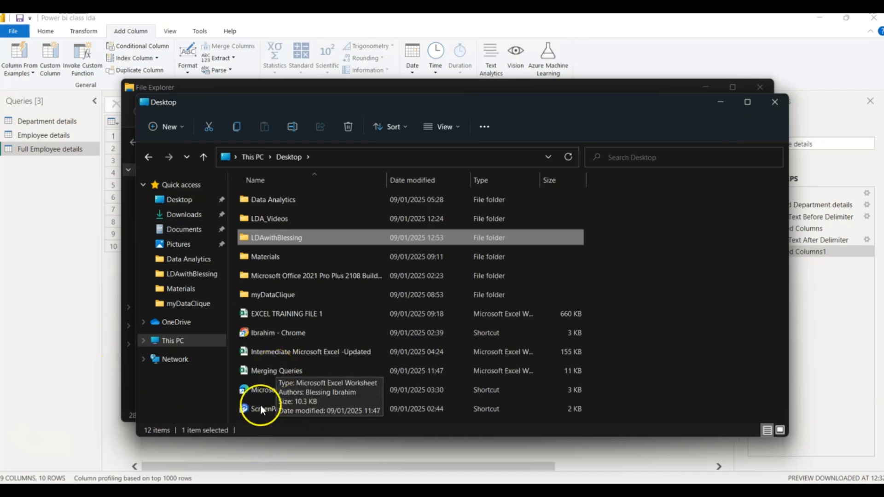
click(244, 456)
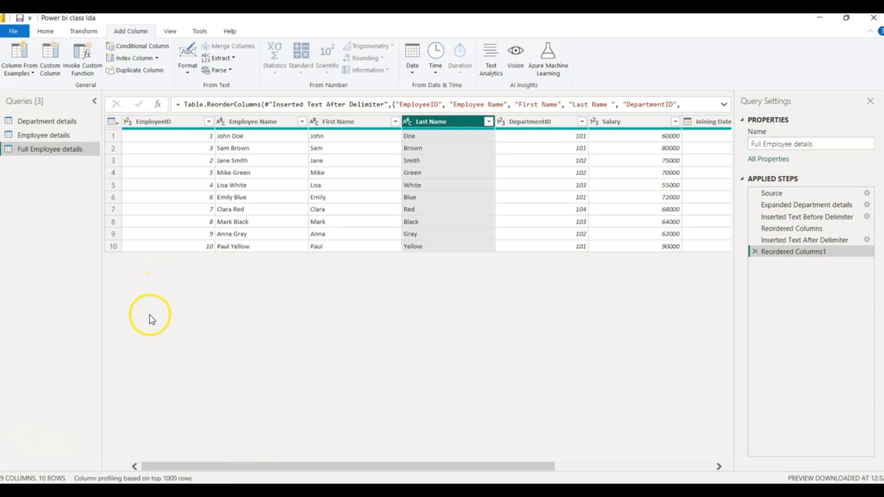
Refresh all query previews and highlight the missing workbook's file path reported for the Full Employee details query.
click(53, 30)
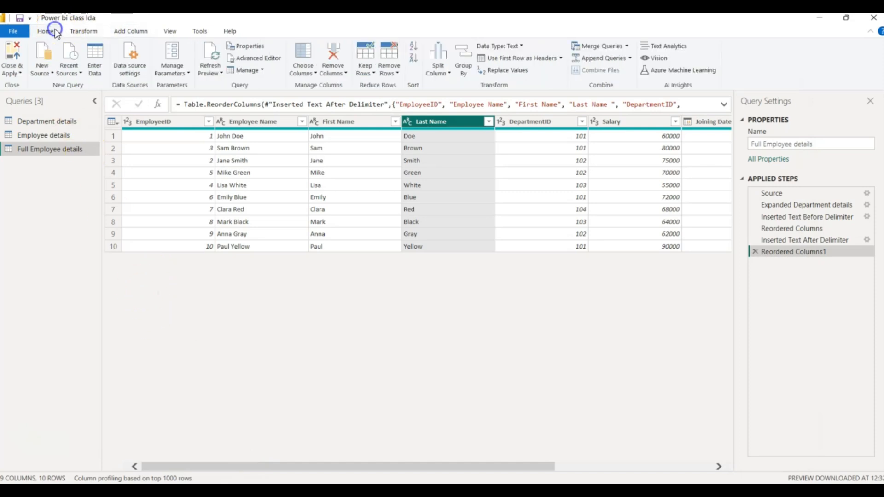
click(81, 73)
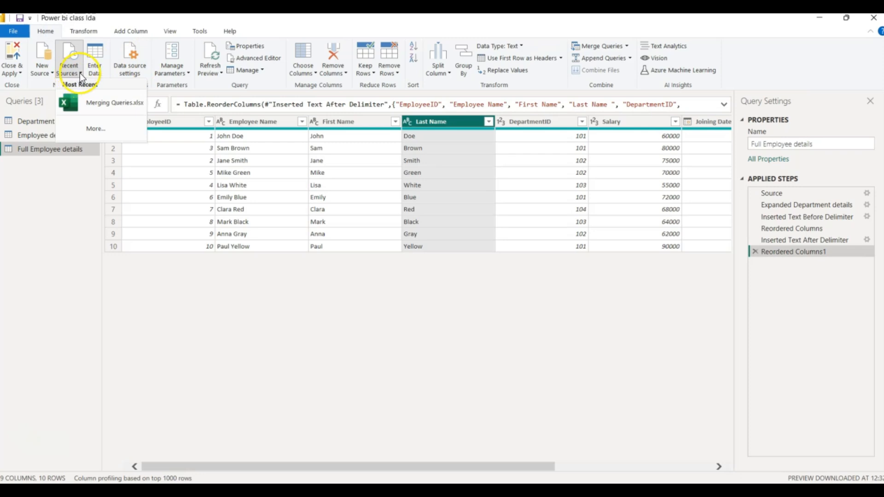
click(223, 72)
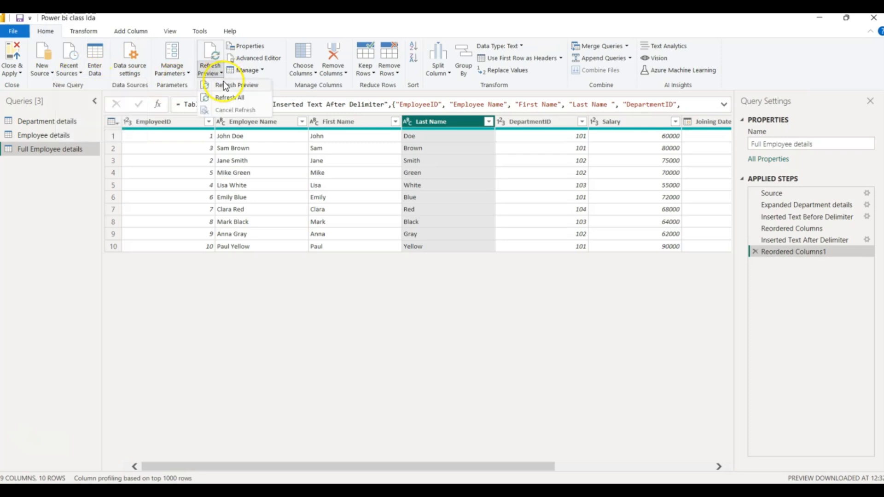
click(228, 97)
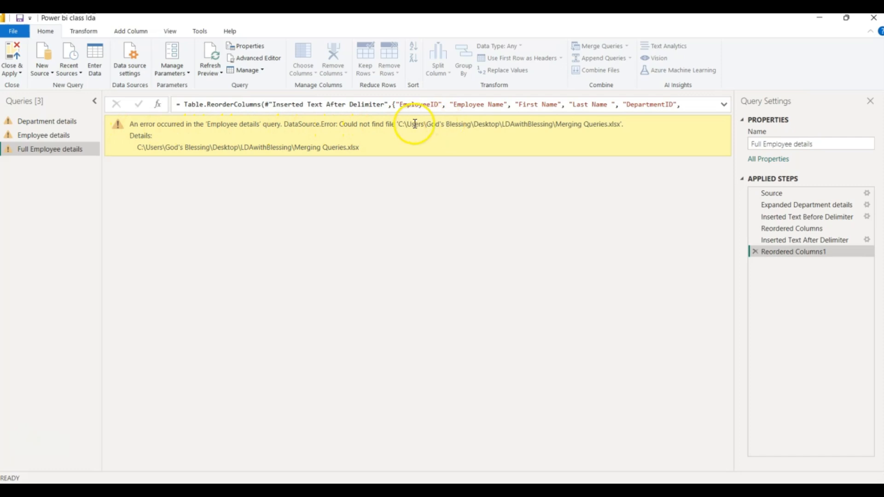
drag(398, 123, 626, 124)
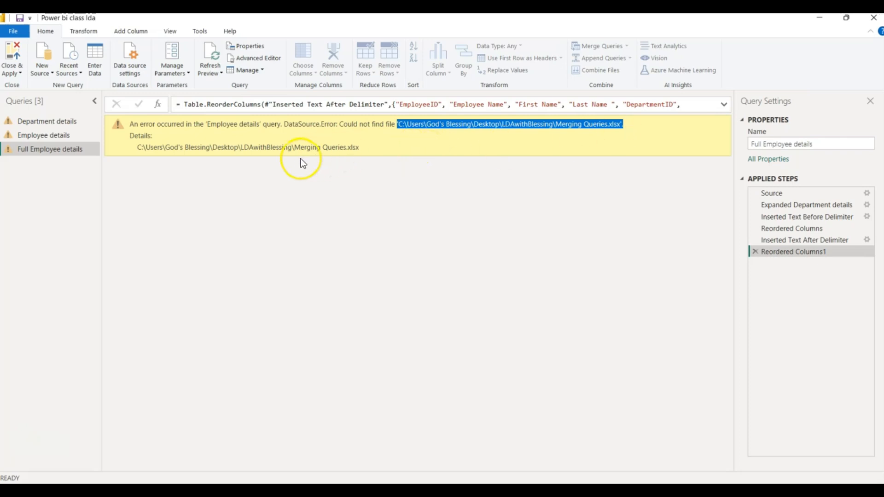
Repoint the Source step of the Department details query to the Merging Queries workbook on the Desktop.
click(65, 120)
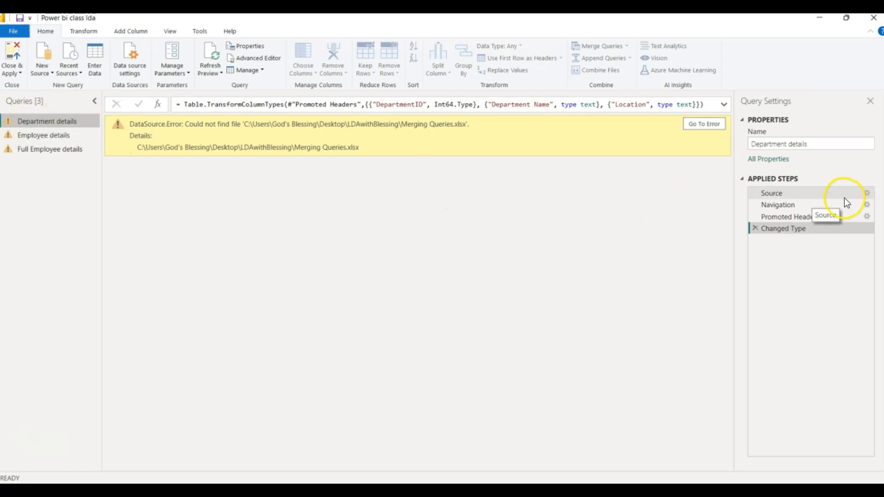
click(867, 193)
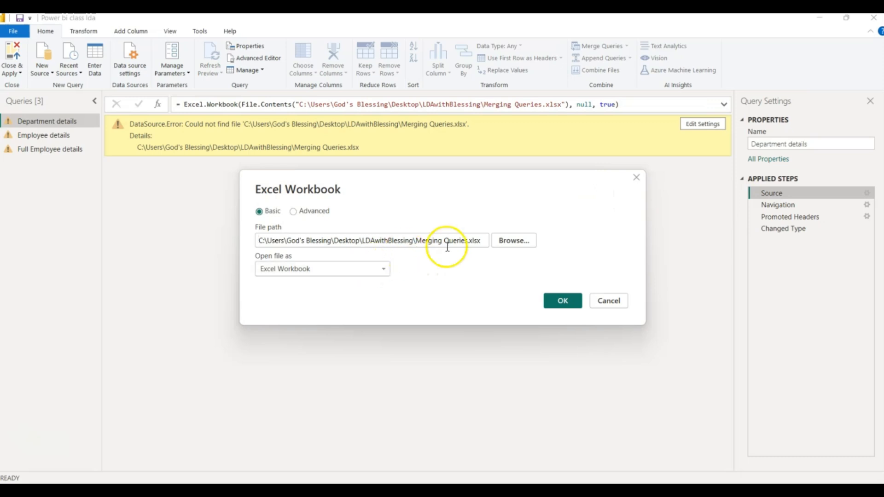
click(515, 242)
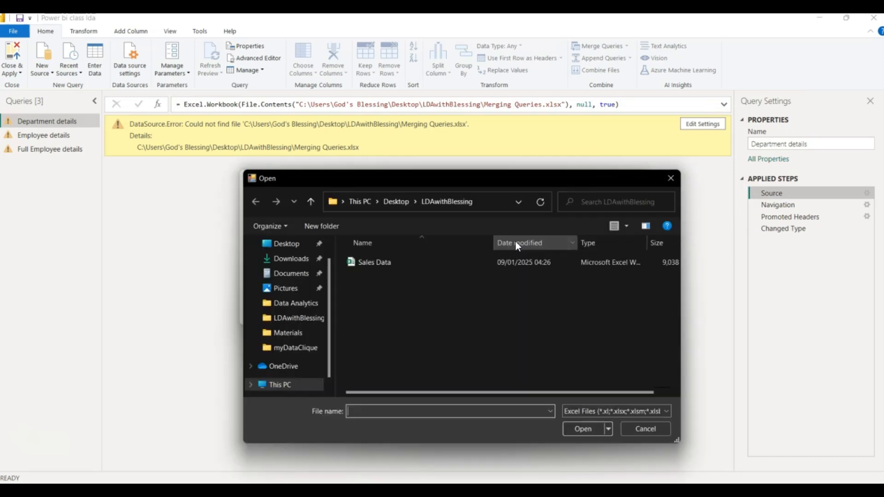
click(399, 203)
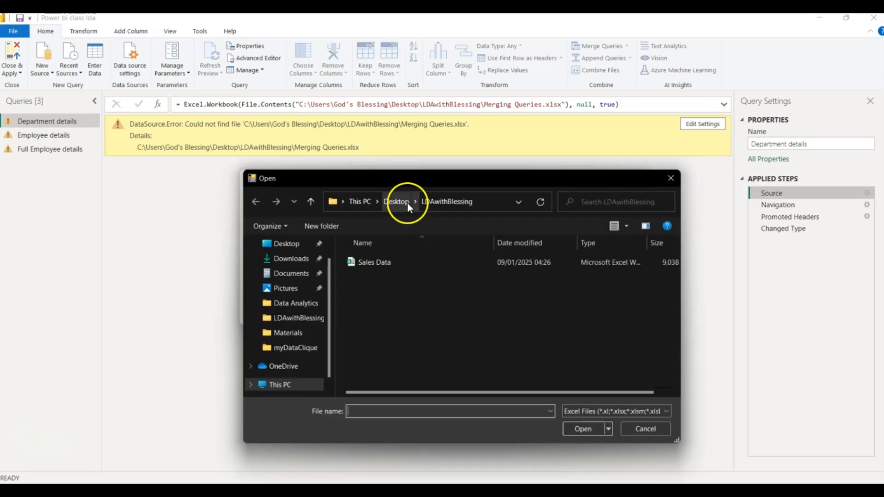
click(402, 280)
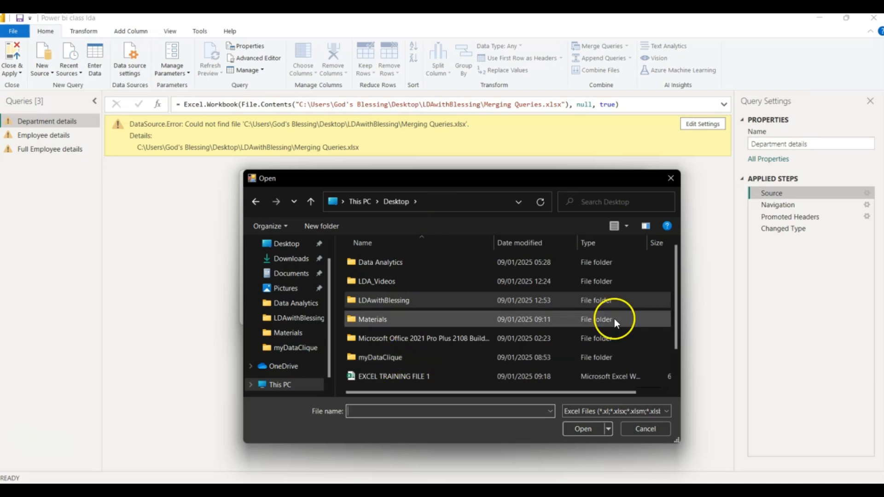
drag(673, 276, 676, 314)
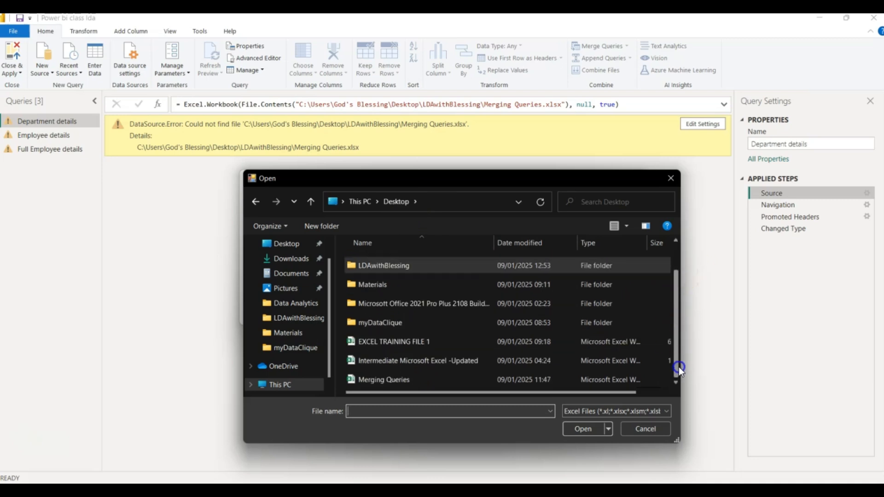
click(450, 379)
click(594, 428)
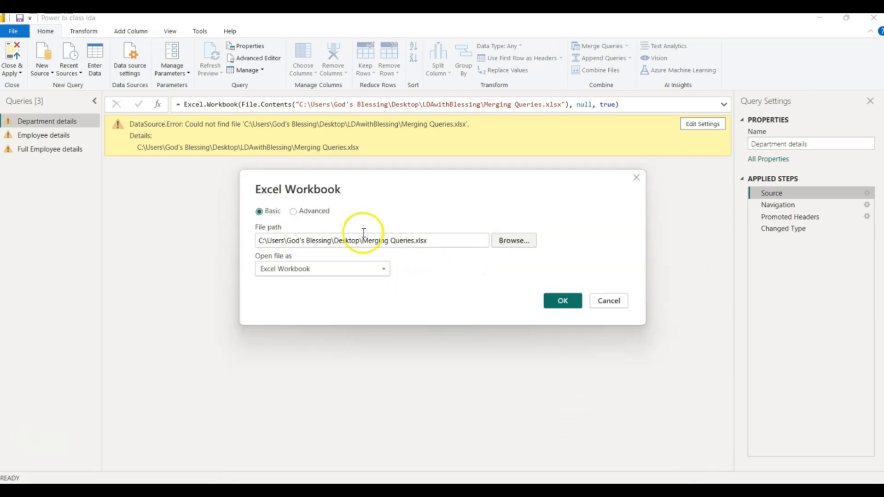
click(566, 304)
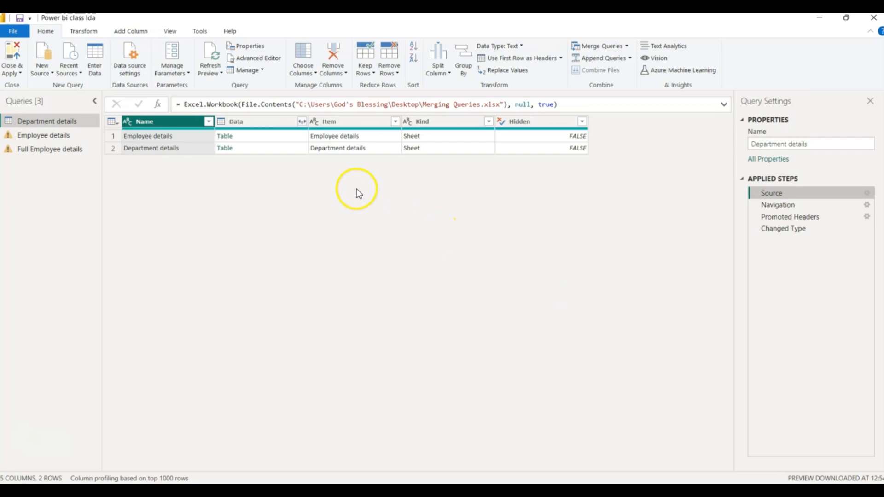
Repoint the Employee details query's Source step to the Merging Queries workbook on the Desktop, keeping it opened as Excel Workbook.
click(45, 135)
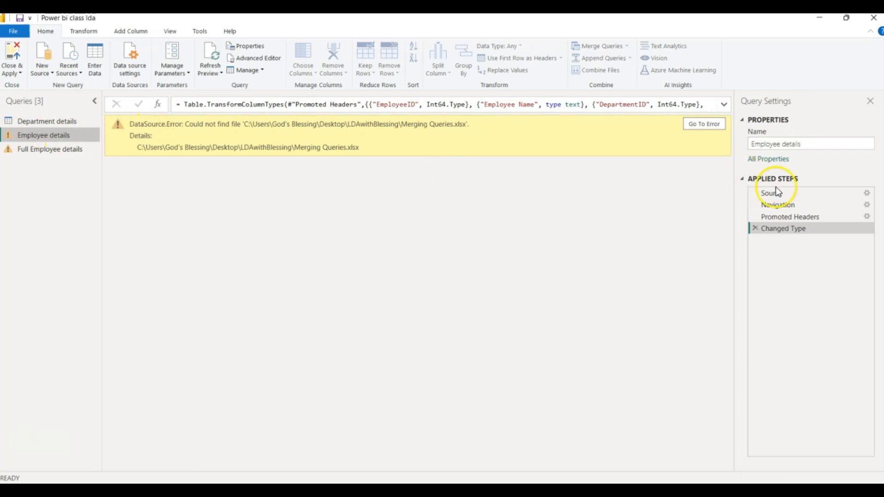
click(866, 194)
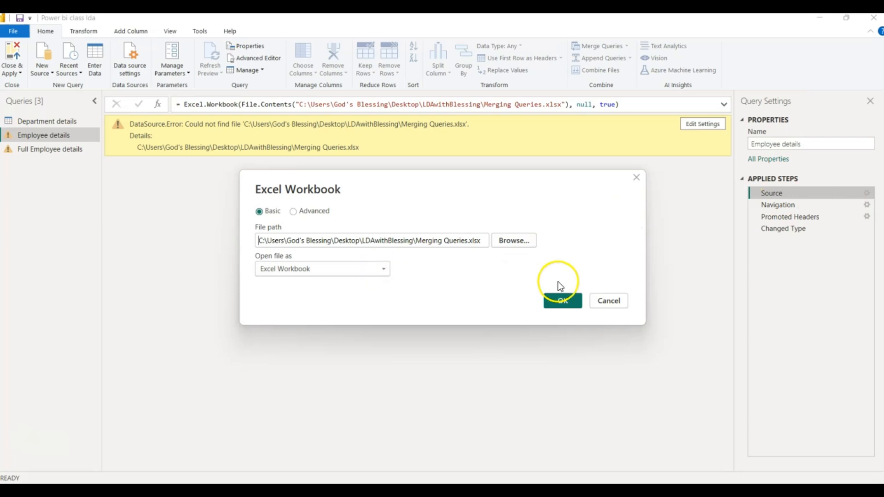
click(519, 242)
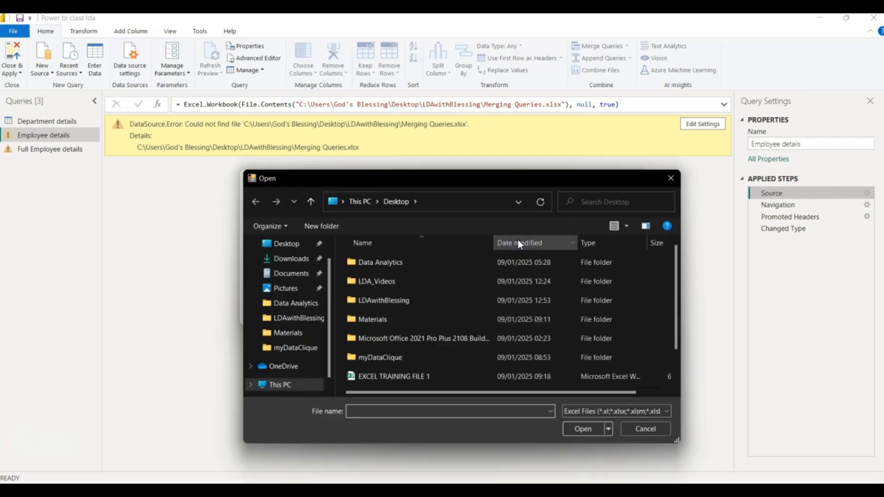
drag(676, 304, 682, 367)
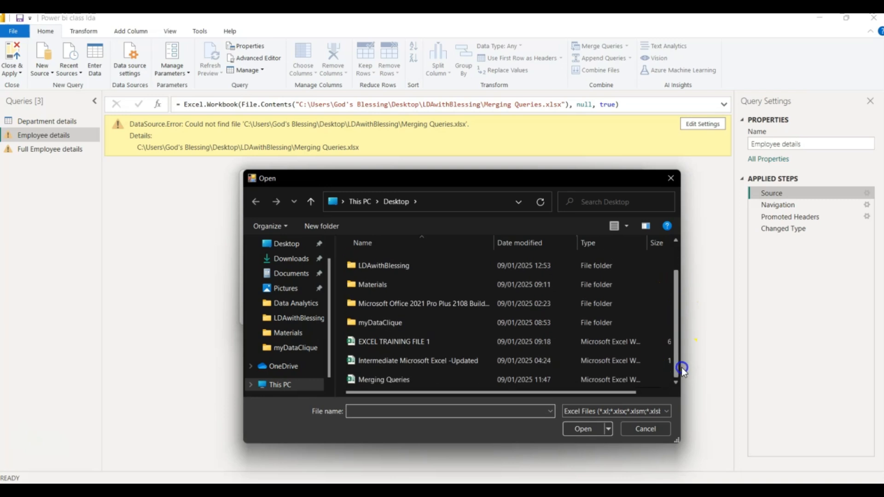
click(456, 378)
click(572, 424)
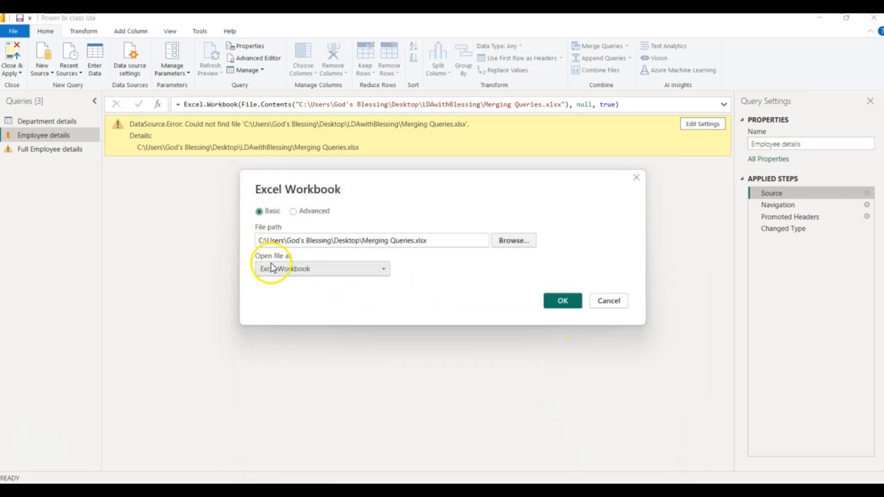
click(384, 270)
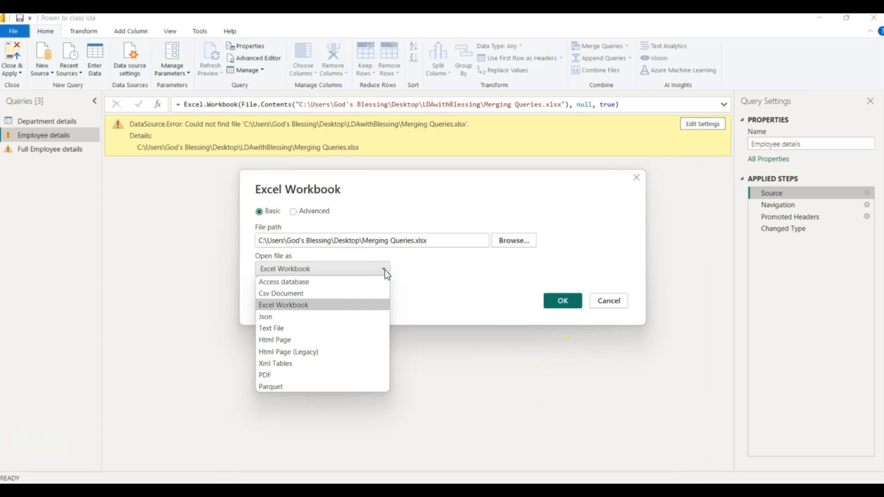
click(274, 305)
click(567, 302)
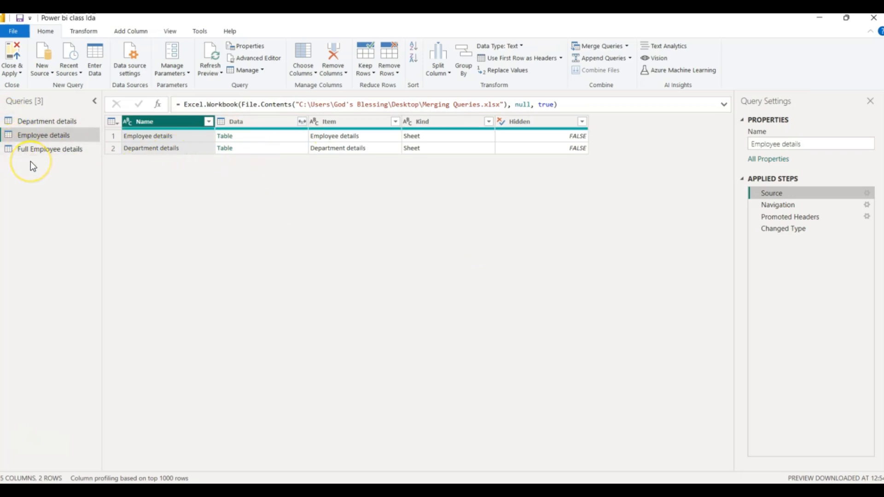
Check the loaded data in the Department details and Employee details queries.
click(67, 123)
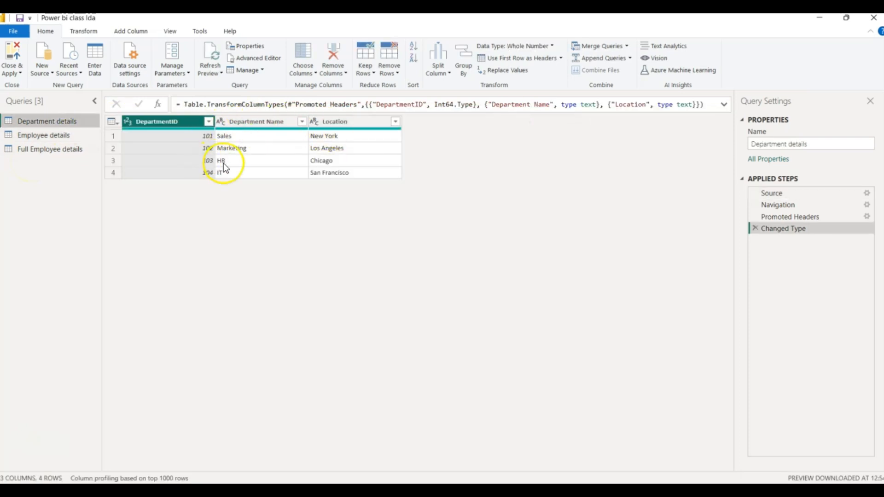
click(54, 136)
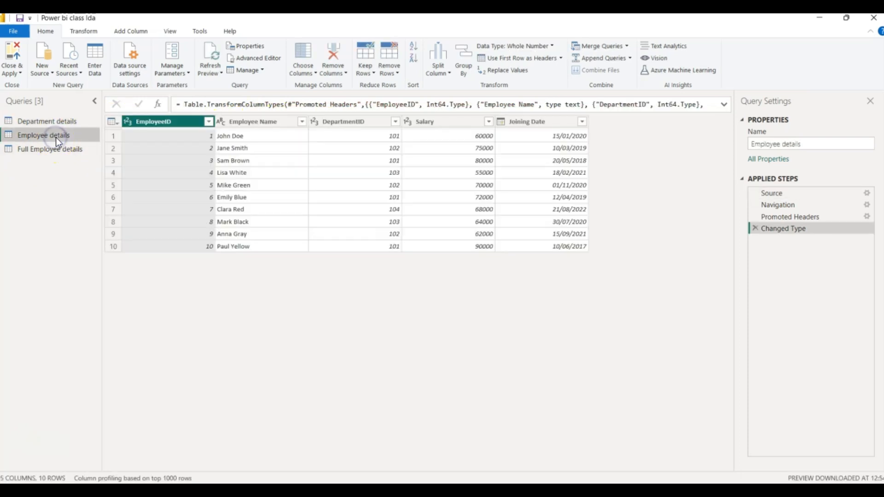